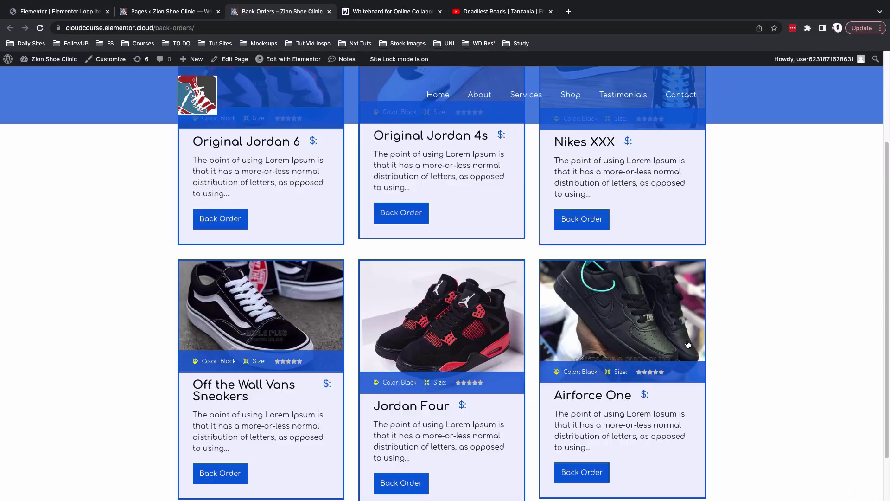
Step: Scroll to the pagination, load page 2 of shoe cards, and view the Archive Posts Skin options
{"action": "scroll", "coordinate": [472, 464], "scroll_direction": "down", "scroll_amount": 2}
{"action": "left_click", "coordinate": [472, 481]}
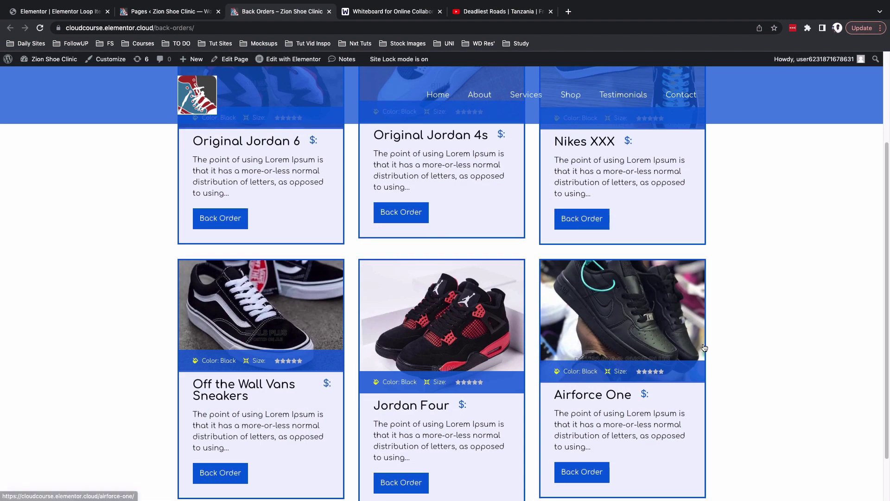
{"action": "scroll", "coordinate": [617, 363], "scroll_direction": "down", "scroll_amount": 3}
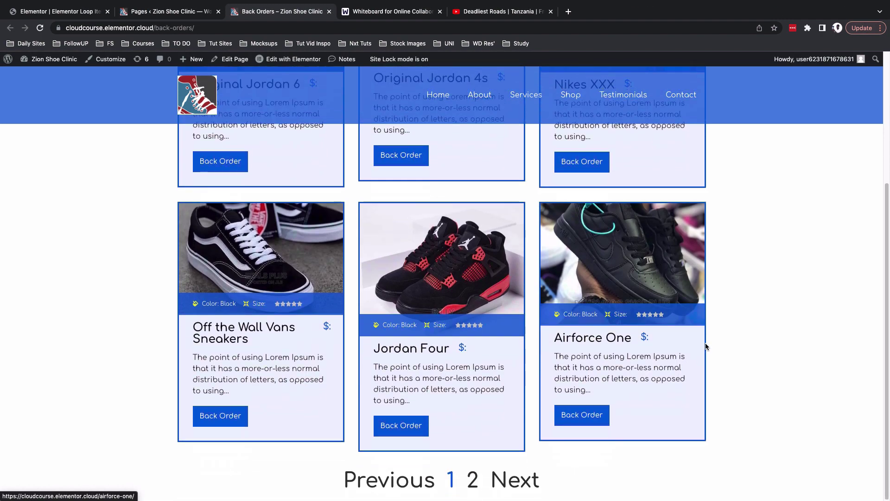
{"action": "left_click", "coordinate": [472, 481]}
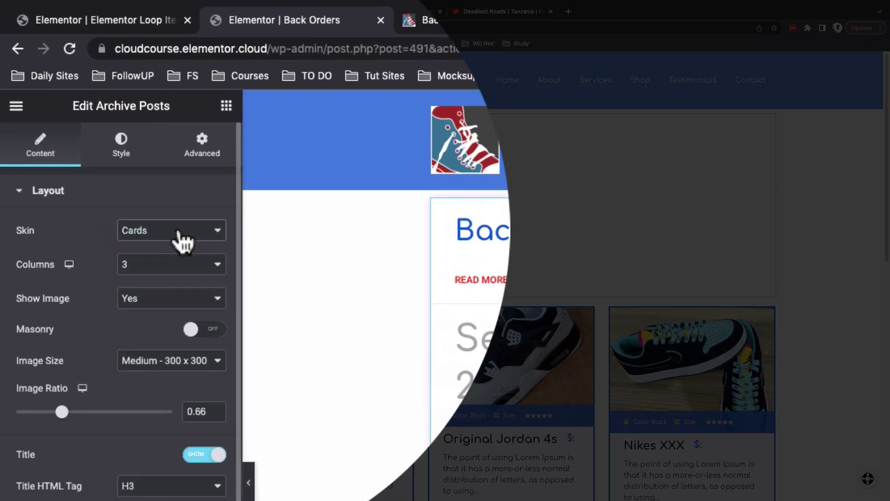
{"action": "left_click", "coordinate": [181, 232]}
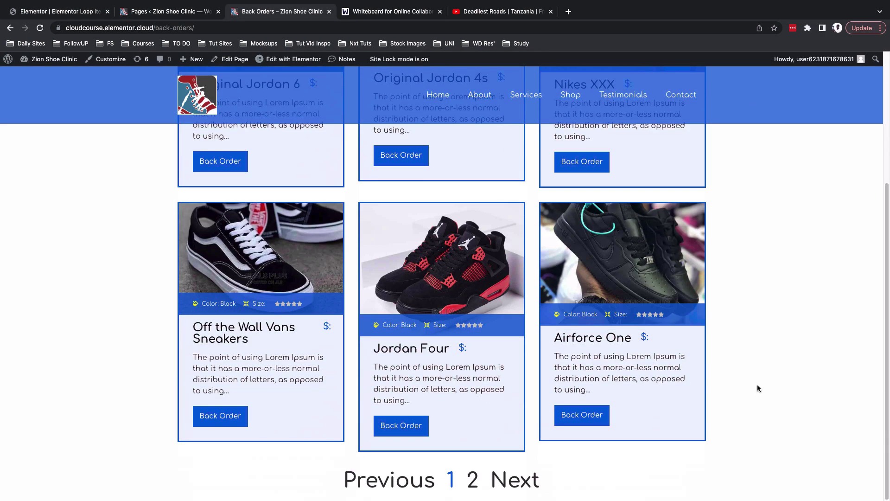
Step: Open the Shoes field group for editing from Custom Fields > Field Groups
{"action": "scroll", "coordinate": [757, 387], "scroll_direction": "up", "scroll_amount": 4}
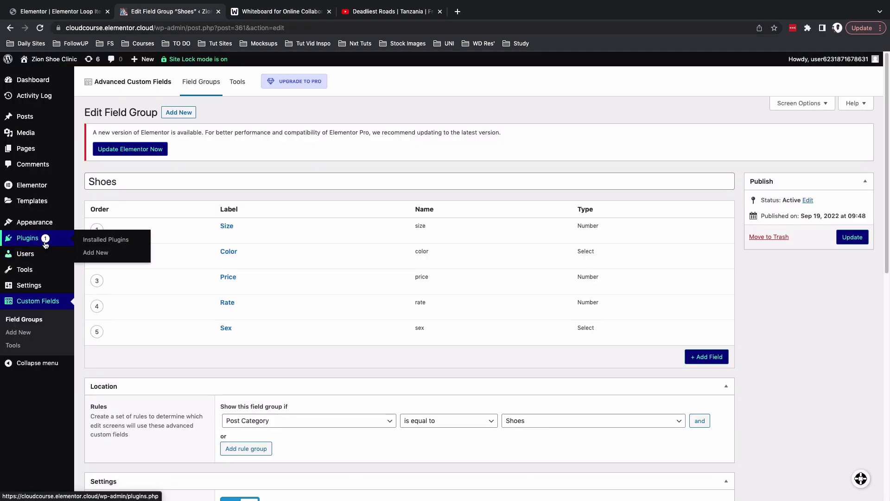
{"action": "mouse_move", "coordinate": [47, 226]}
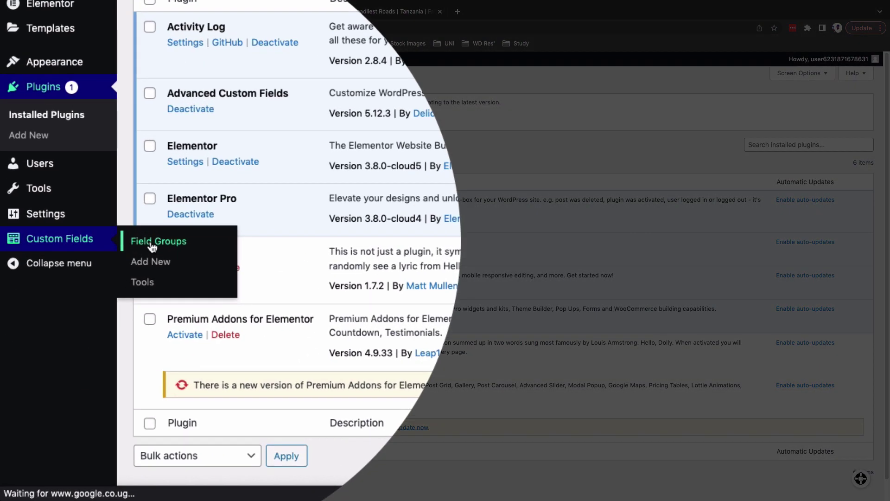
{"action": "left_click", "coordinate": [97, 337]}
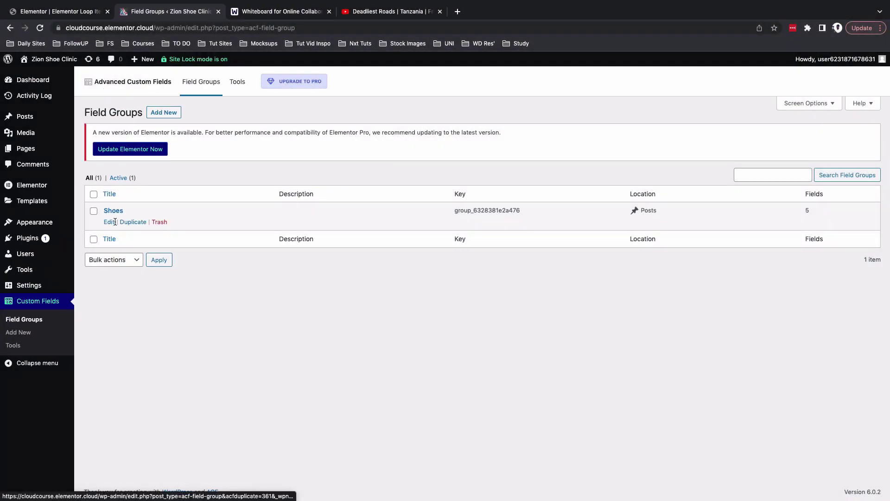
{"action": "left_click", "coordinate": [109, 222]}
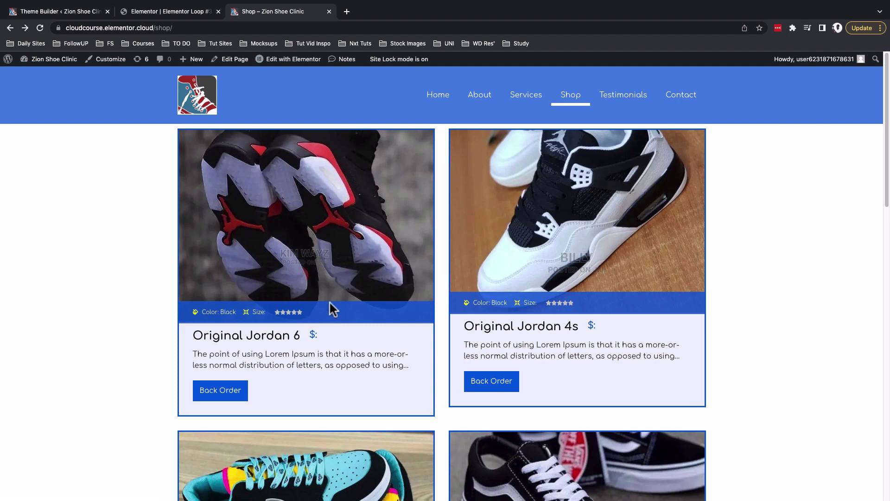
Step: Compare the Shop page cards against the Loop #395 template, then bring up the Theme Builder list
{"action": "scroll", "coordinate": [330, 308], "scroll_direction": "down", "scroll_amount": 4}
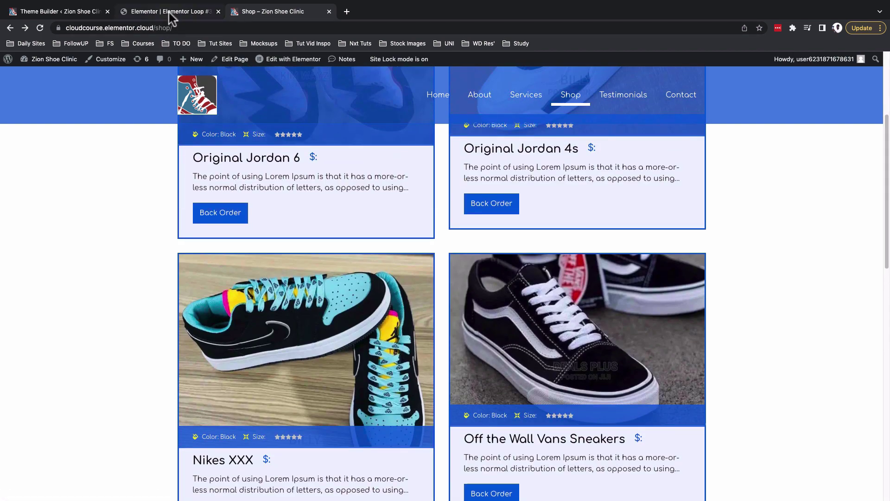
{"action": "left_click", "coordinate": [168, 12]}
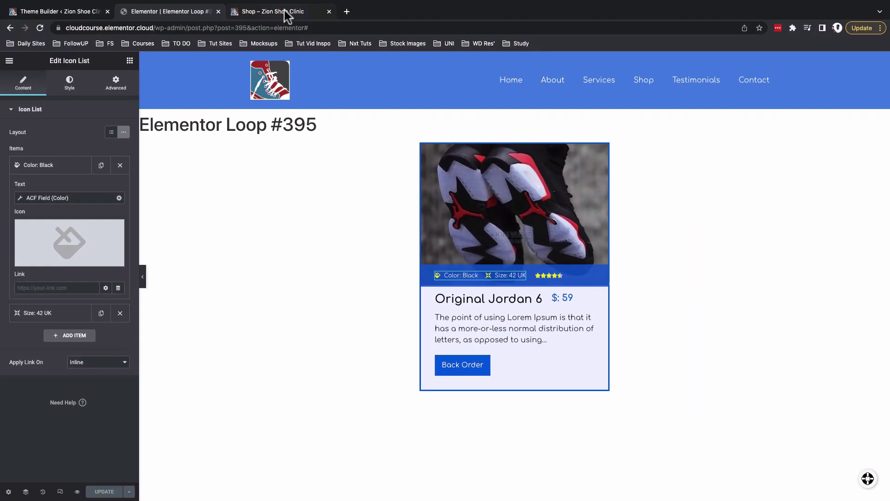
{"action": "left_click", "coordinate": [285, 11]}
{"action": "scroll", "coordinate": [207, 269], "scroll_direction": "up", "scroll_amount": 4}
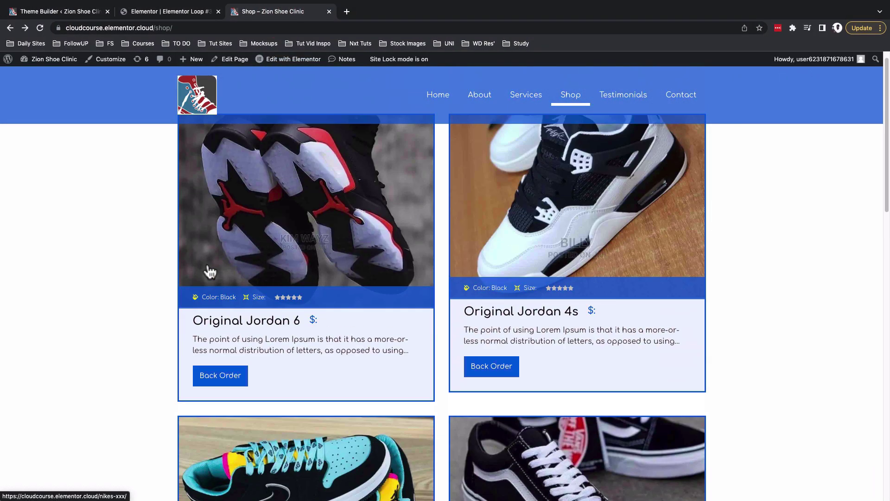
{"action": "scroll", "coordinate": [210, 271], "scroll_direction": "down", "scroll_amount": 1}
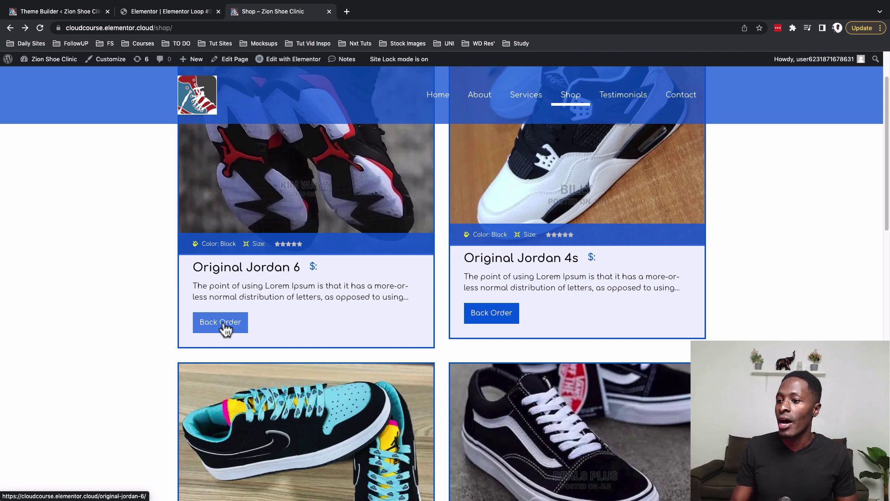
{"action": "scroll", "coordinate": [222, 330], "scroll_direction": "up", "scroll_amount": 2}
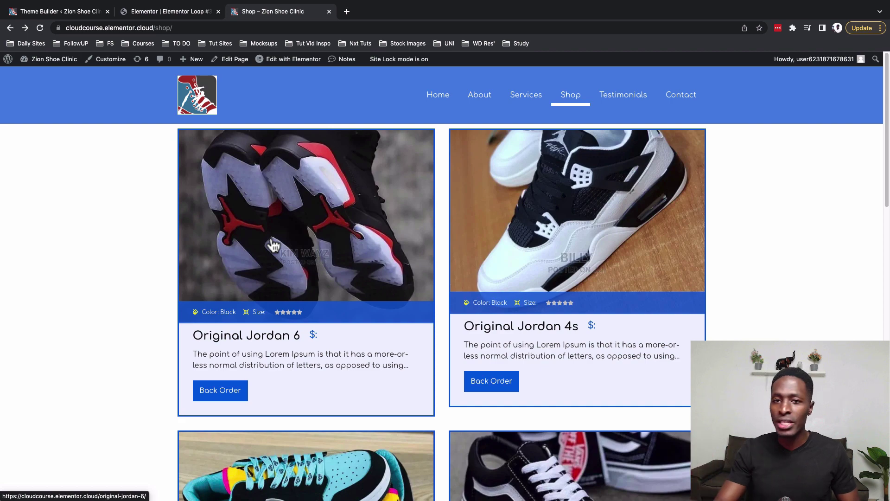
{"action": "left_click", "coordinate": [66, 14]}
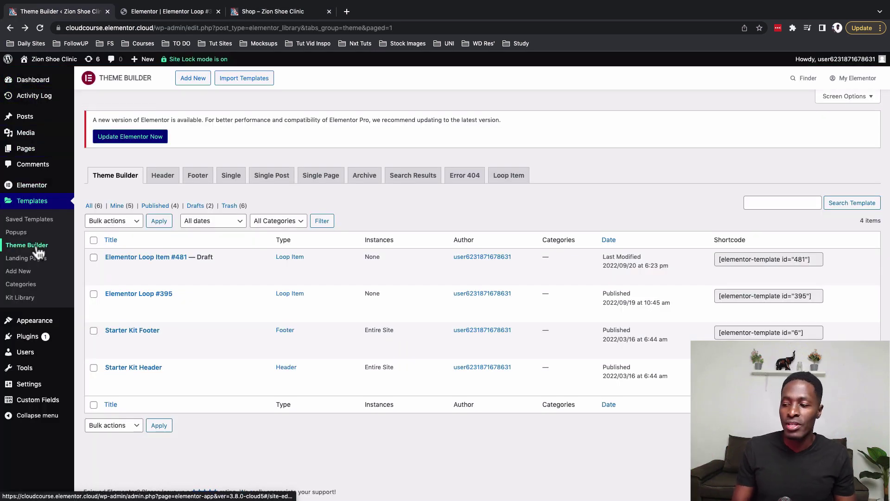
Step: Create a new Loop Item template for Posts and add one single-column container
{"action": "left_click", "coordinate": [518, 186]}
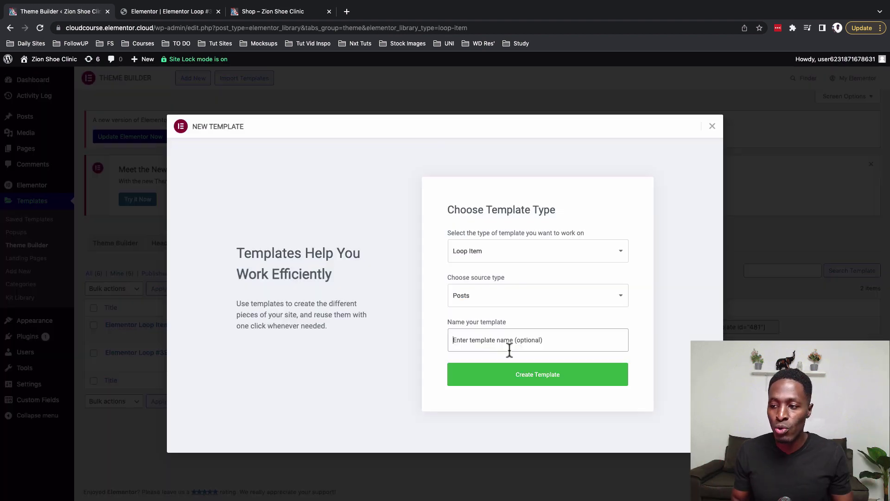
{"action": "left_click", "coordinate": [510, 204]}
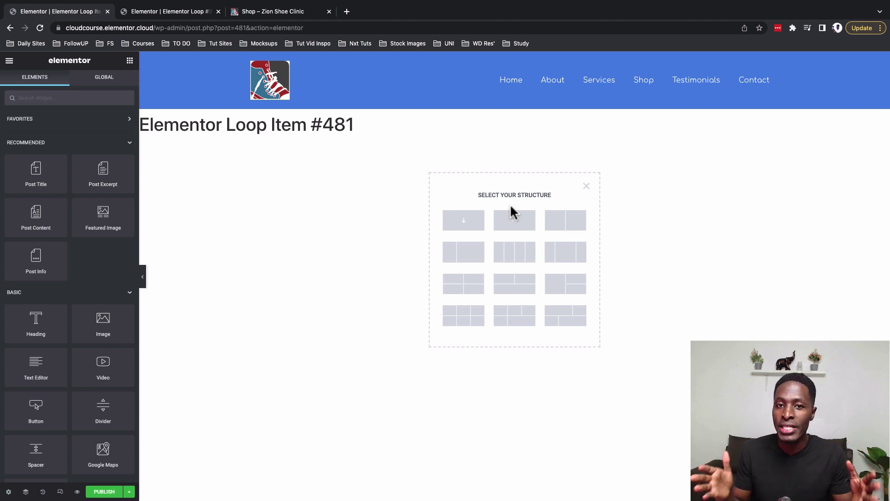
{"action": "left_click", "coordinate": [478, 225]}
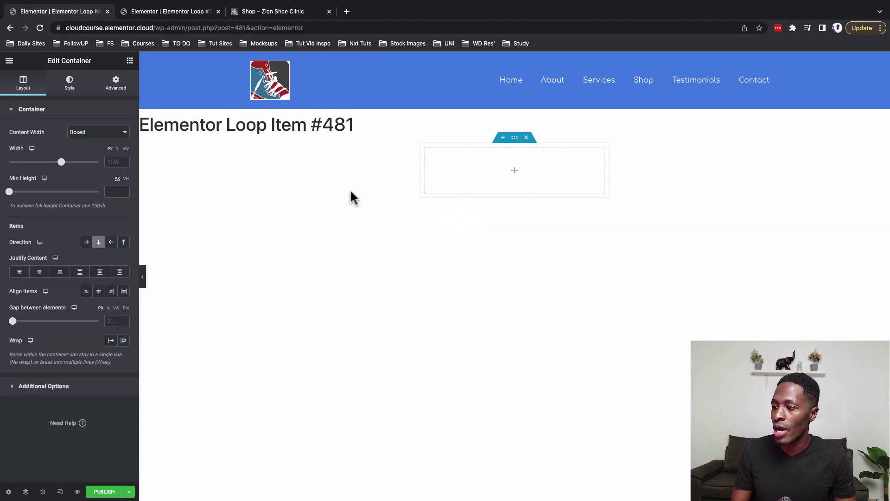
Step: Place the Featured Image widget into the empty container
{"action": "left_click", "coordinate": [130, 62]}
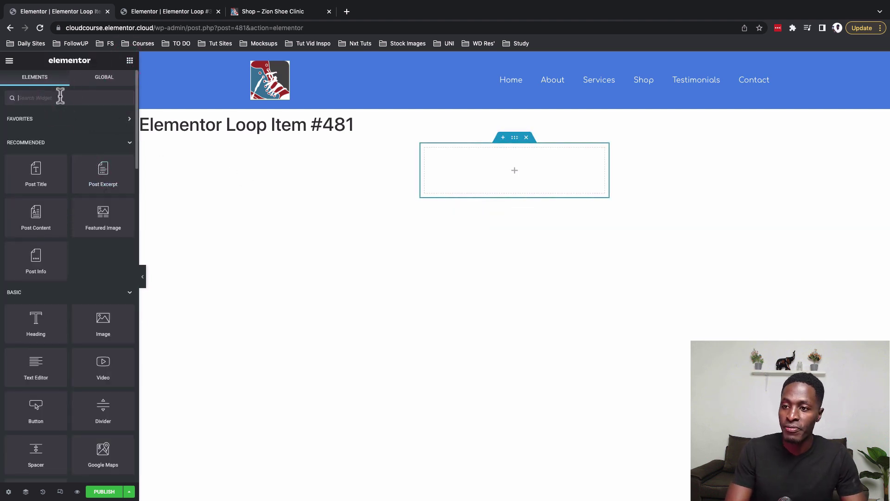
{"action": "type", "text": "fe"}
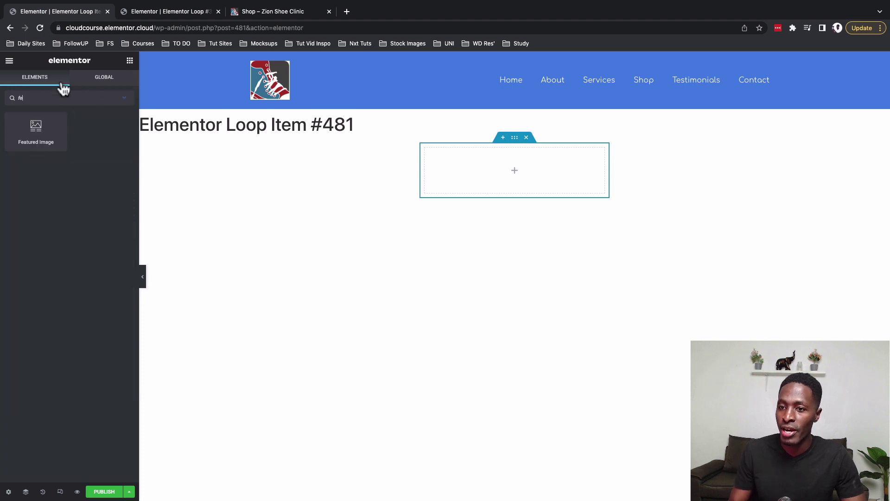
{"action": "left_click_drag", "start_coordinate": [29, 132], "coordinate": [487, 181]}
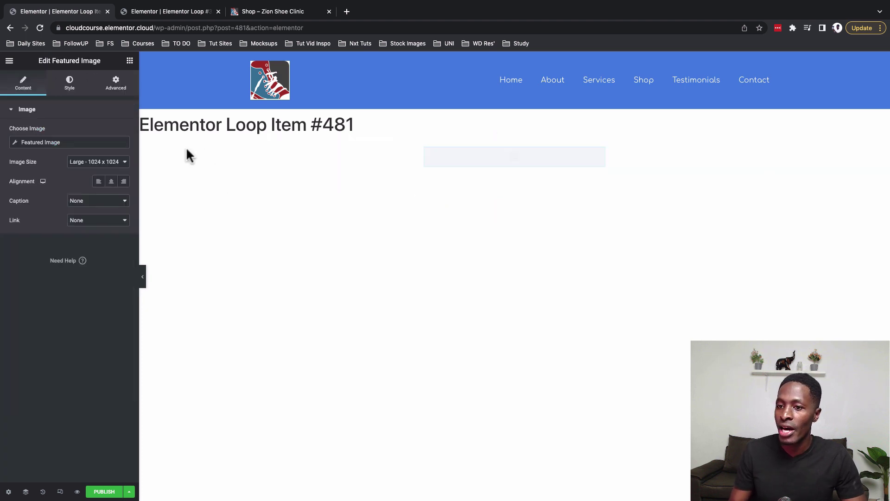
Step: Add an Icon List above the heading, trim it to two items, and compare with the Shop cards
{"action": "left_click", "coordinate": [130, 61]}
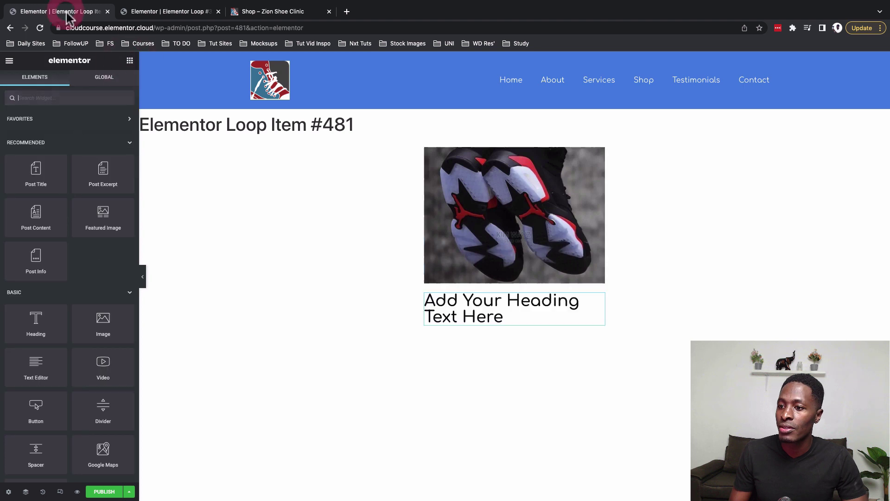
{"action": "type", "text": "list"}
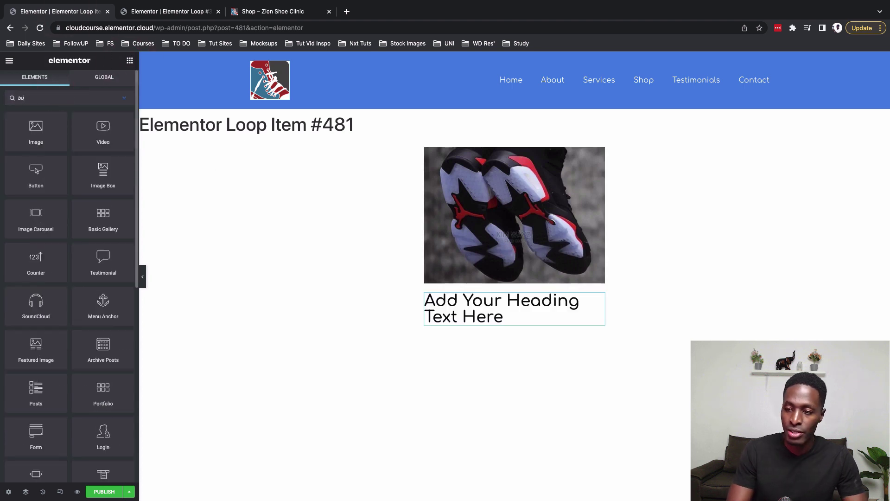
{"action": "left_click_drag", "start_coordinate": [37, 134], "coordinate": [503, 302]}
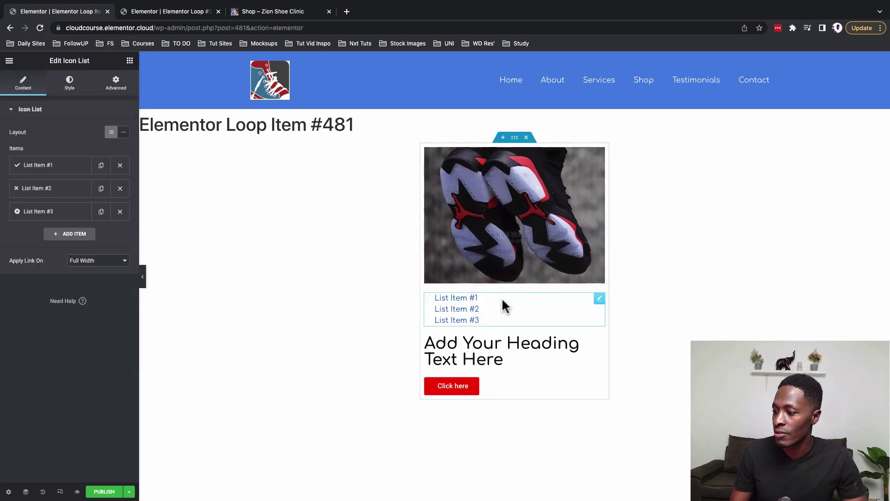
{"action": "left_click", "coordinate": [120, 211]}
{"action": "left_click", "coordinate": [307, 13]}
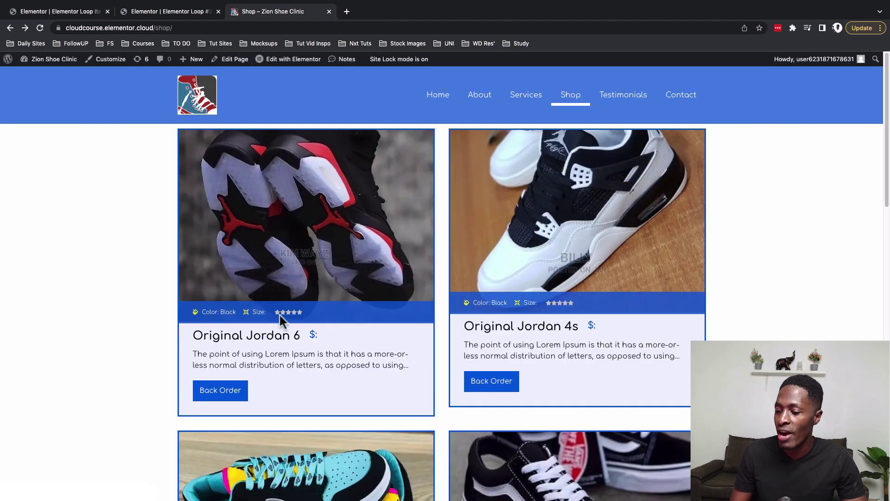
{"action": "left_click", "coordinate": [51, 11]}
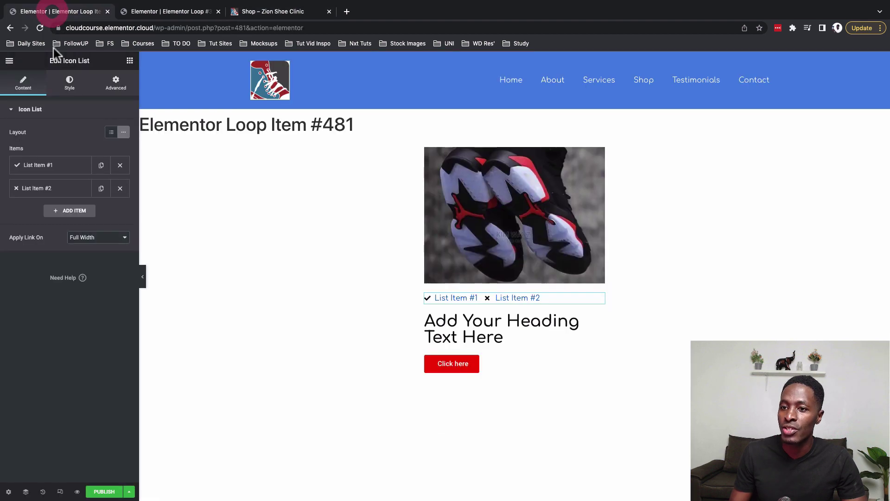
{"action": "left_click", "coordinate": [130, 61]}
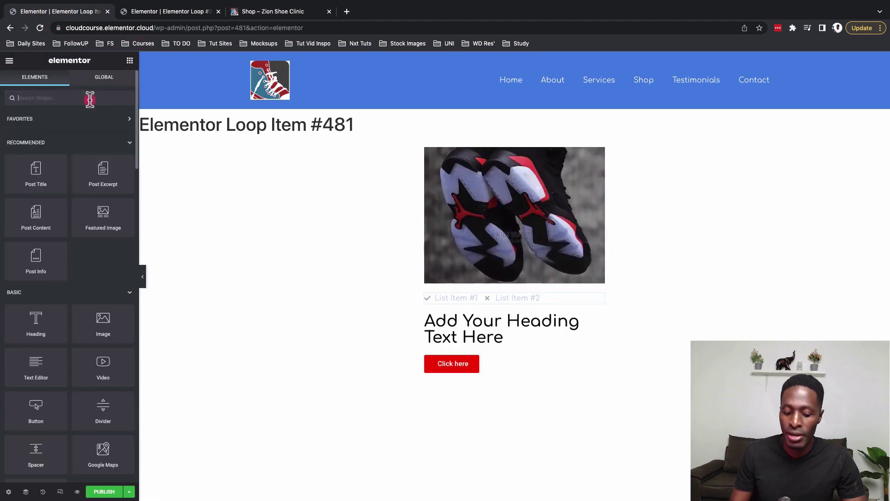
Step: Add a star rating and post excerpt, plus a second heading above the excerpt rendered as div
{"action": "type", "text": "star"}
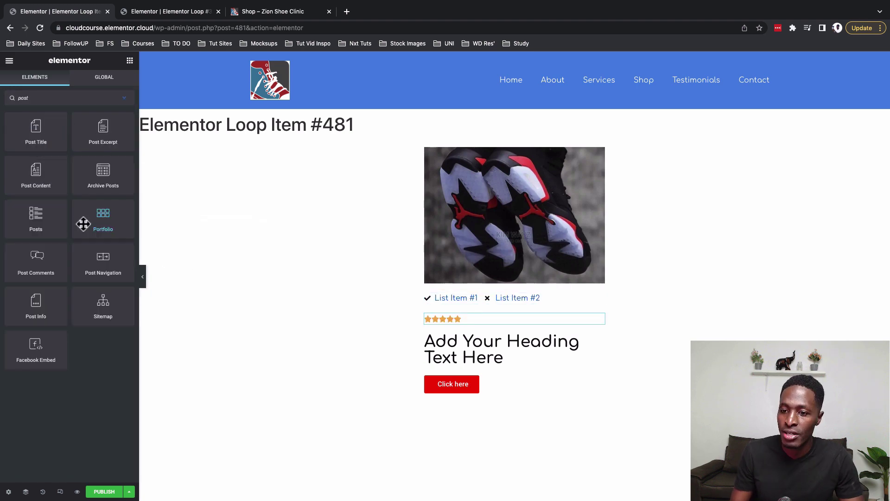
{"action": "left_click_drag", "start_coordinate": [99, 137], "coordinate": [464, 387]}
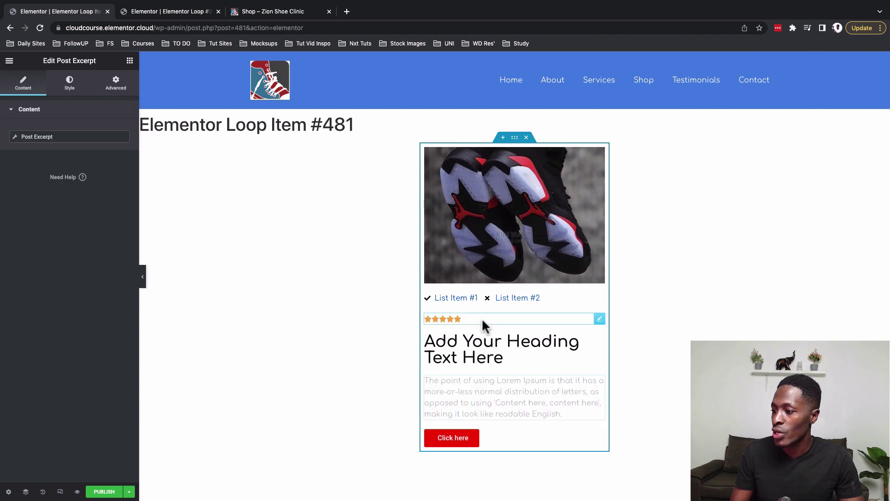
{"action": "left_click", "coordinate": [129, 61]}
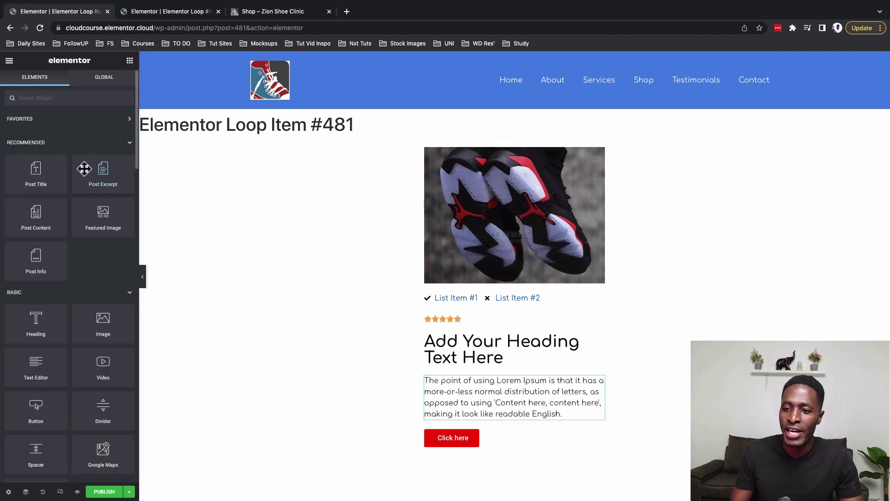
{"action": "left_click_drag", "start_coordinate": [36, 330], "coordinate": [492, 357]}
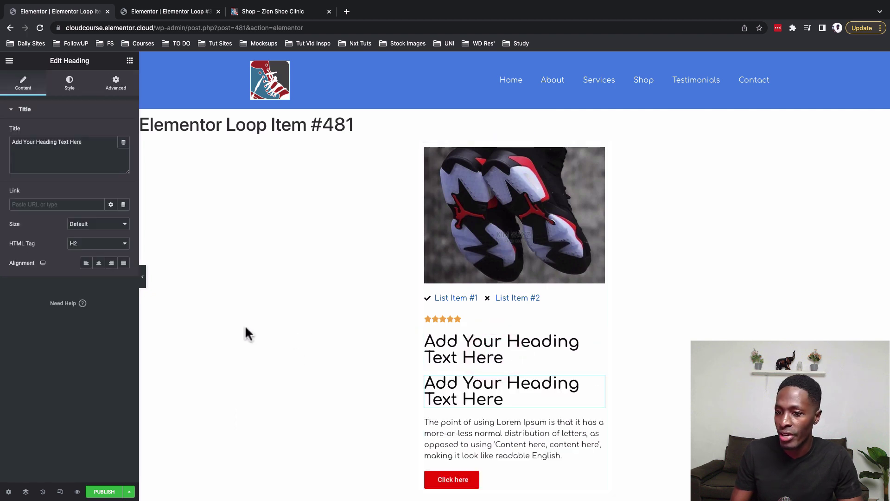
{"action": "left_click", "coordinate": [77, 245]}
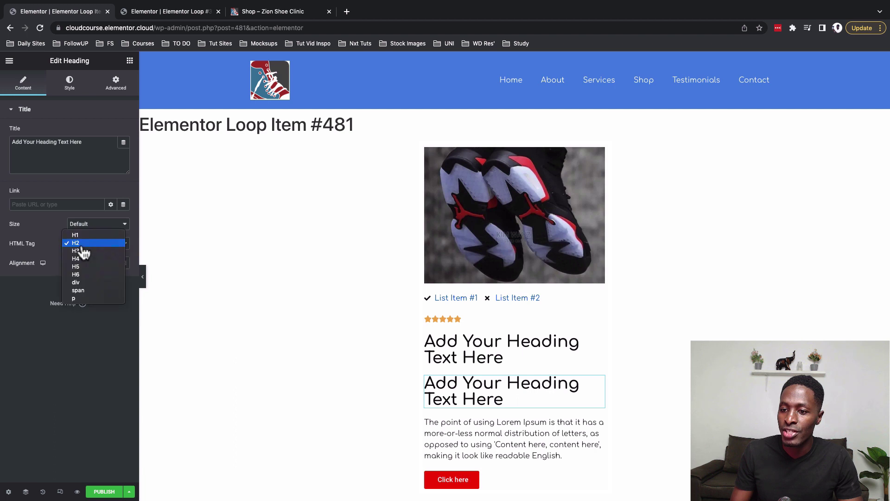
{"action": "left_click", "coordinate": [86, 288]}
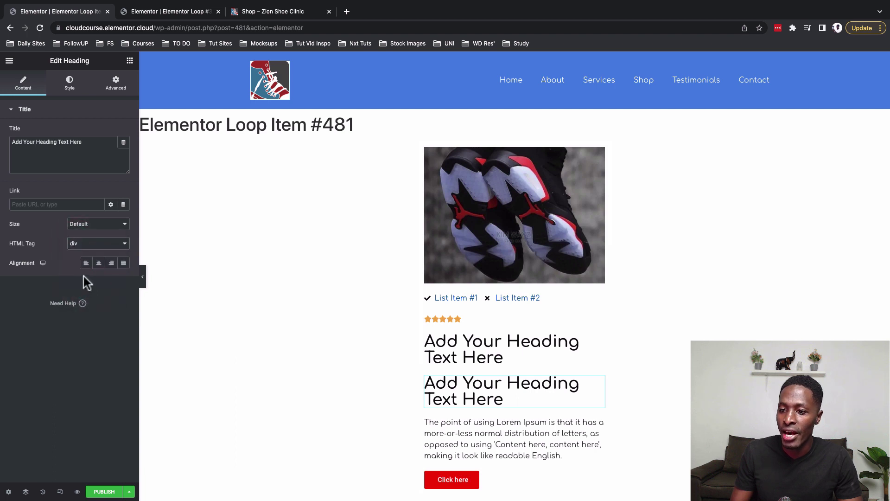
Step: Set the first list item's text to the ACF Color field with a Color label, reading 'Color: Black'
{"action": "left_click", "coordinate": [525, 302]}
{"action": "left_click", "coordinate": [600, 299]}
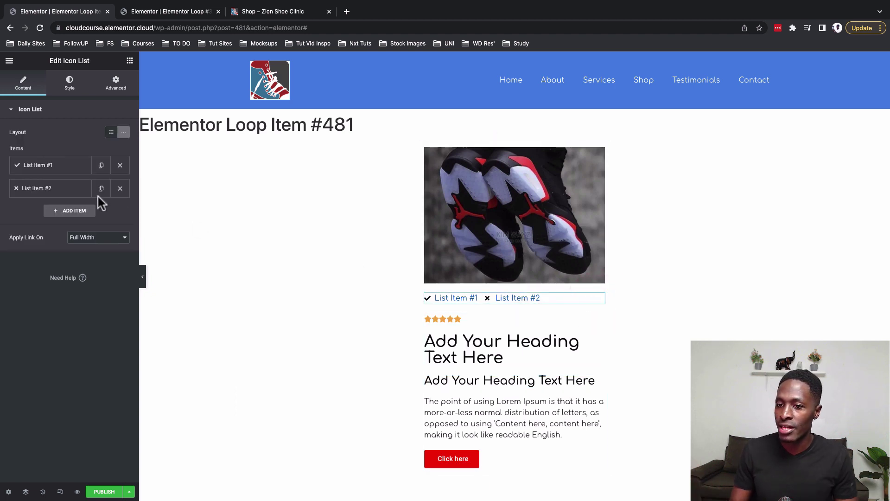
{"action": "left_click", "coordinate": [50, 173]}
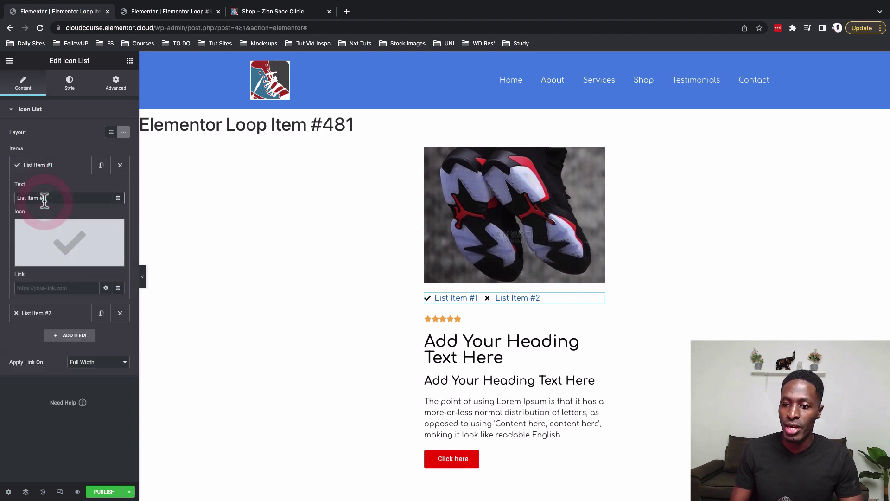
{"action": "triple_click", "coordinate": [45, 201]}
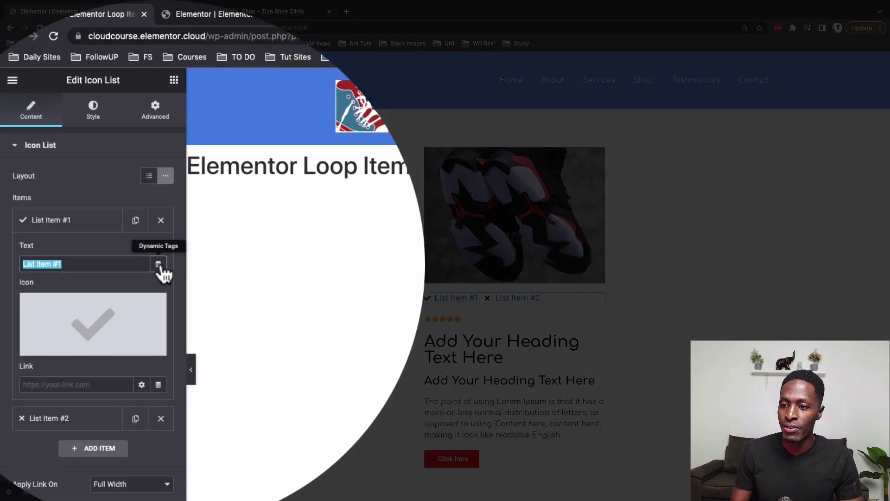
{"action": "left_click", "coordinate": [118, 198]}
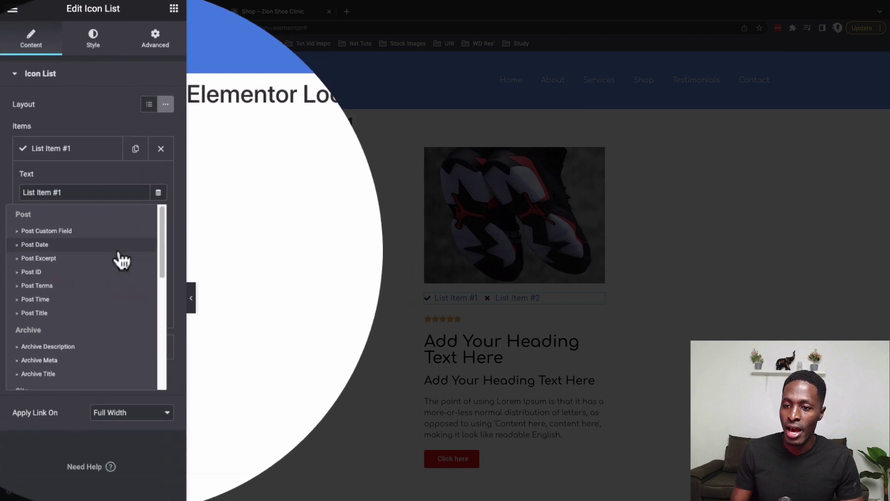
{"action": "scroll", "coordinate": [107, 400], "scroll_direction": "down", "scroll_amount": 3}
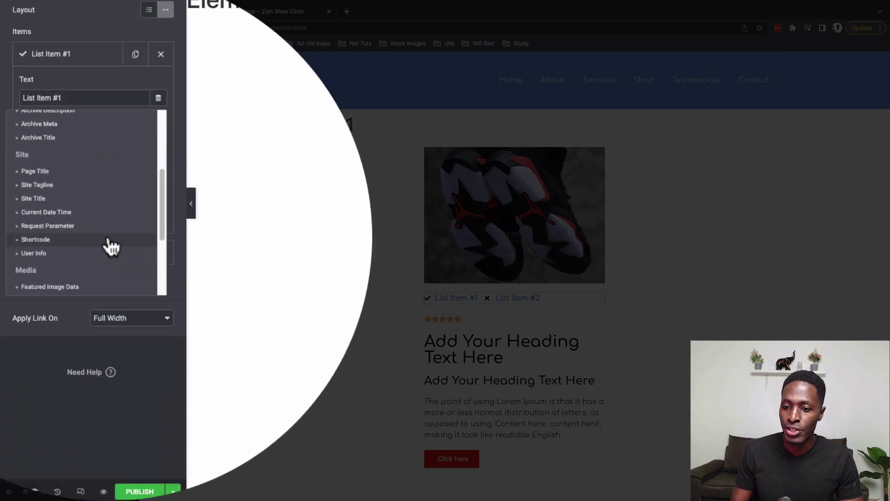
{"action": "scroll", "coordinate": [107, 239], "scroll_direction": "down", "scroll_amount": 3}
{"action": "left_click", "coordinate": [60, 284]}
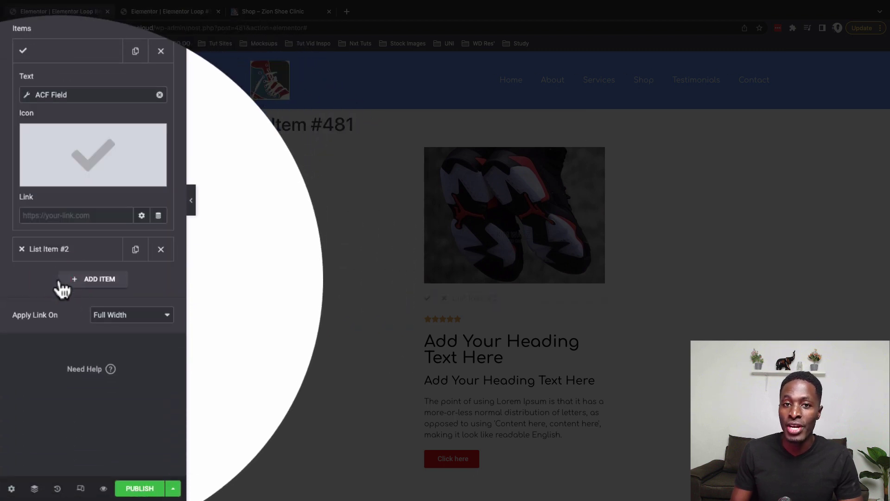
{"action": "left_click", "coordinate": [55, 263]}
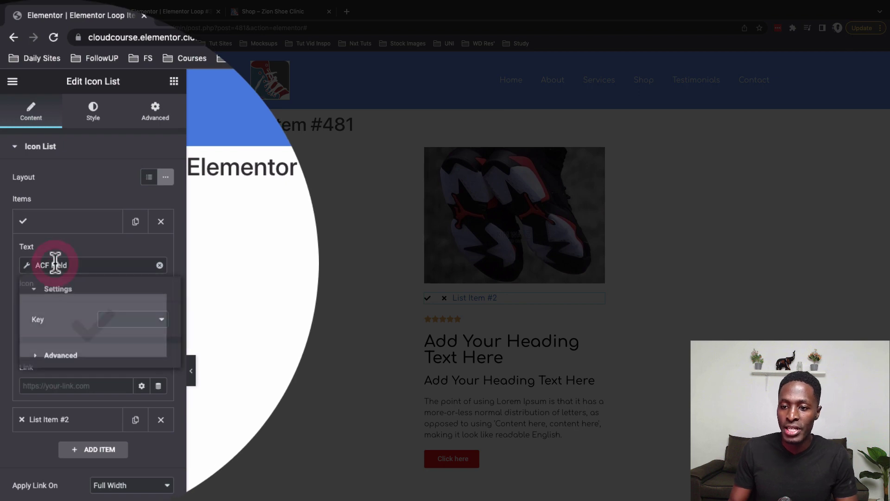
{"action": "left_click", "coordinate": [119, 313]}
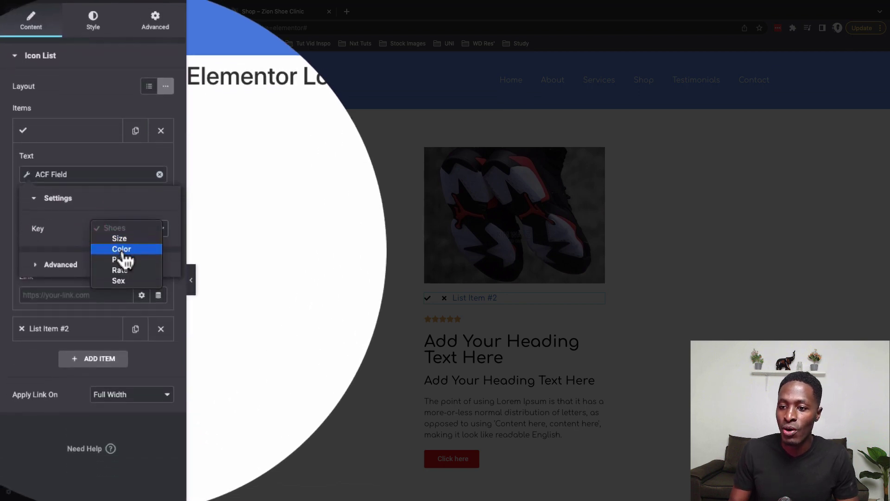
{"action": "left_click", "coordinate": [123, 251]}
{"action": "left_click", "coordinate": [60, 264]}
{"action": "left_click", "coordinate": [86, 261]}
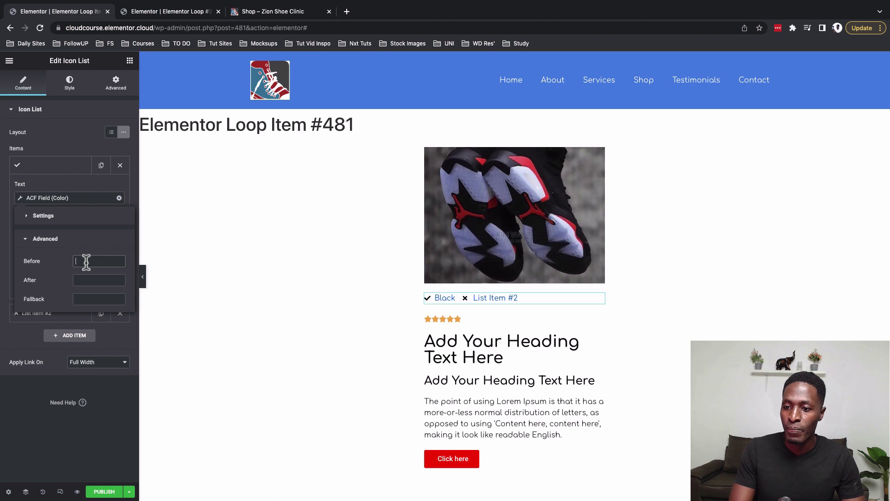
{"action": "type", "text": "Color:"}
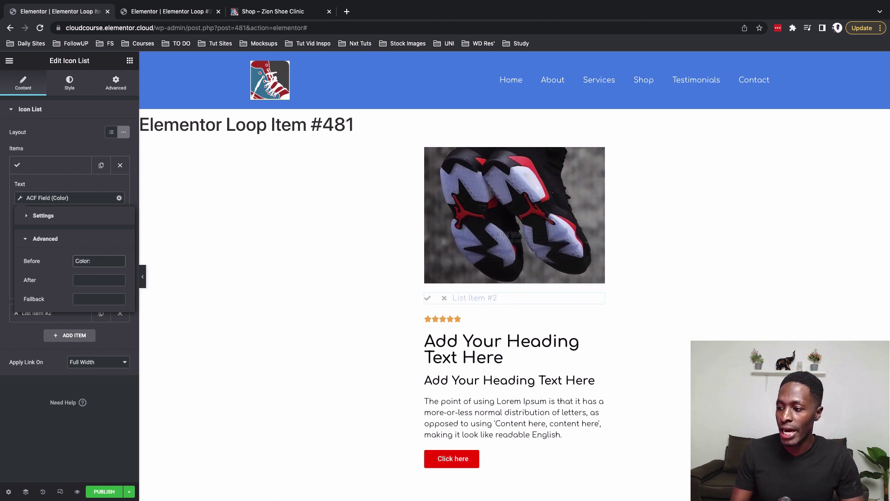
{"action": "left_click", "coordinate": [57, 248]}
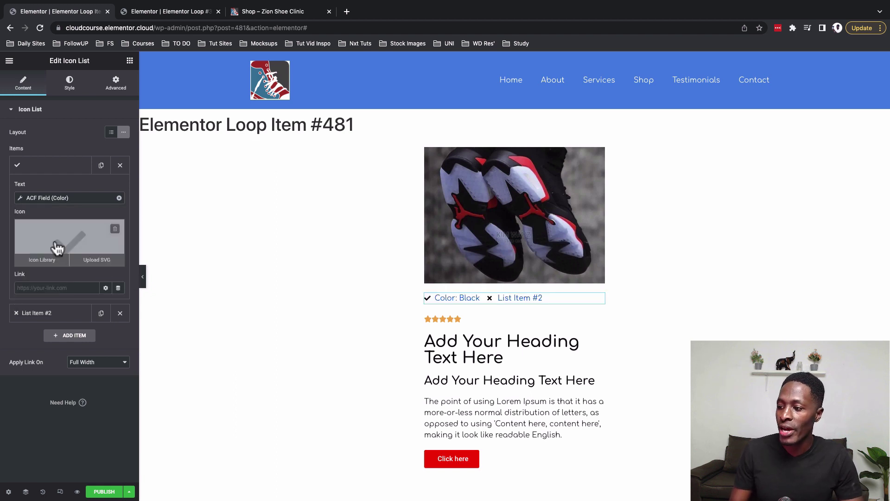
Step: Give the first list item the Fill icon from the icon library
{"action": "left_click", "coordinate": [55, 248]}
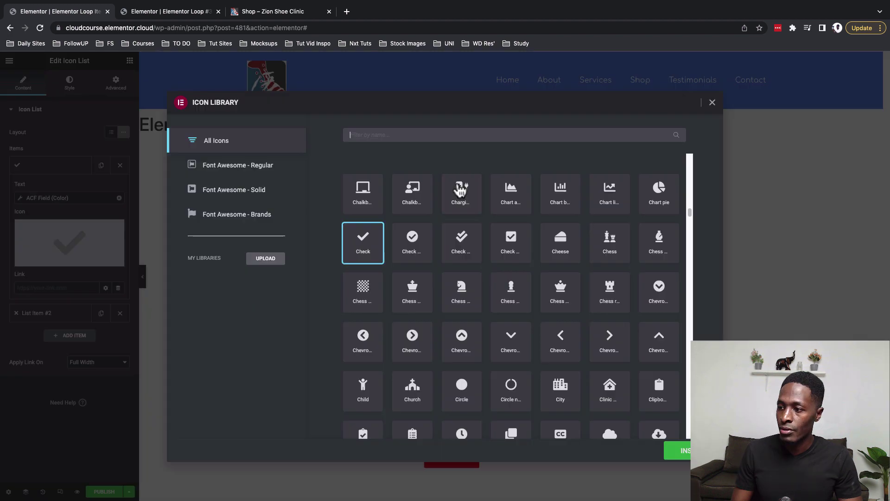
{"action": "left_click", "coordinate": [424, 136]}
{"action": "type", "text": "fill"}
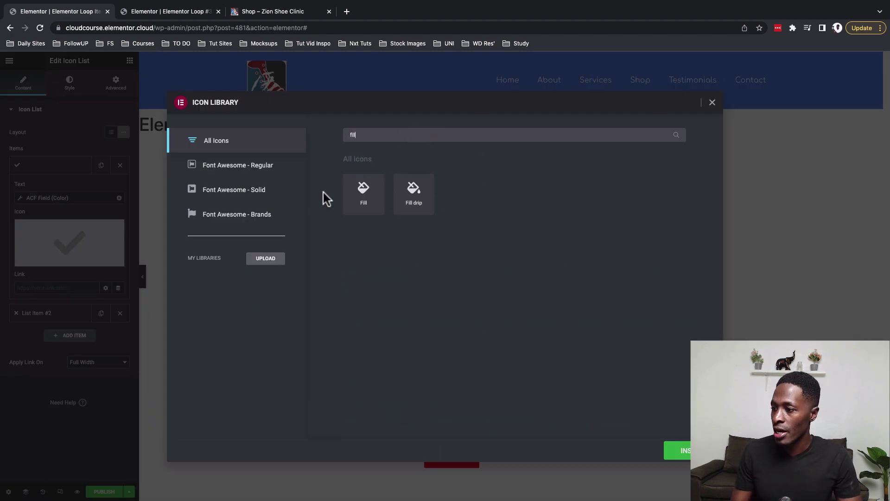
{"action": "left_click", "coordinate": [351, 198]}
{"action": "left_click", "coordinate": [678, 450]}
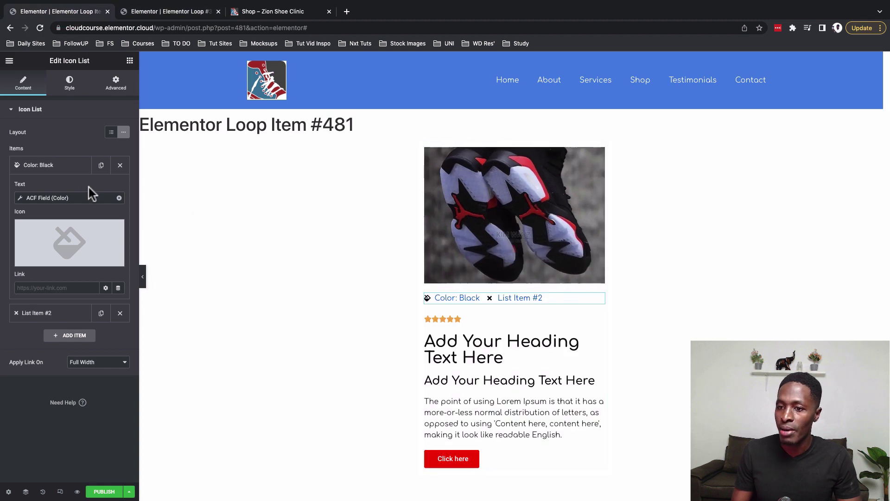
Step: Set the second list item's text to the ACF Size field with a Size label, reading 'Size: 42'
{"action": "left_click", "coordinate": [72, 171]}
{"action": "left_click", "coordinate": [70, 188]}
{"action": "left_click", "coordinate": [117, 220]}
{"action": "scroll", "coordinate": [81, 319], "scroll_direction": "down", "scroll_amount": 5}
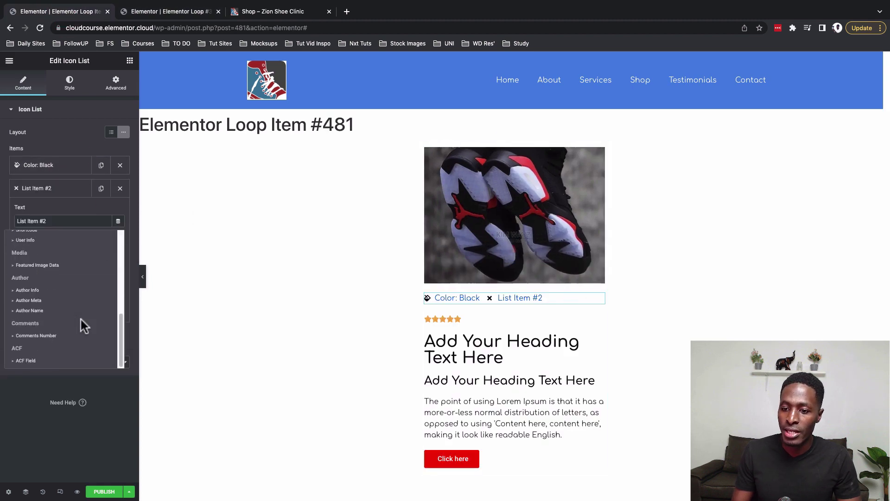
{"action": "left_click", "coordinate": [60, 358]}
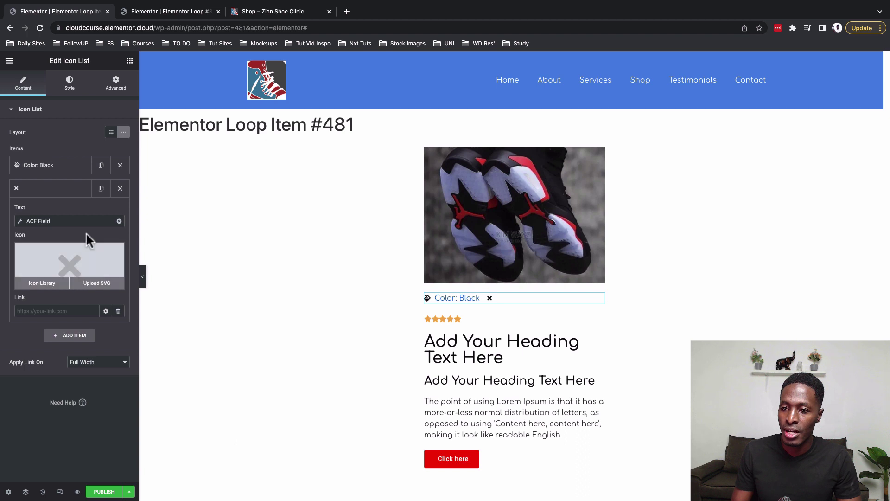
{"action": "left_click", "coordinate": [50, 220]}
{"action": "left_click", "coordinate": [95, 261]}
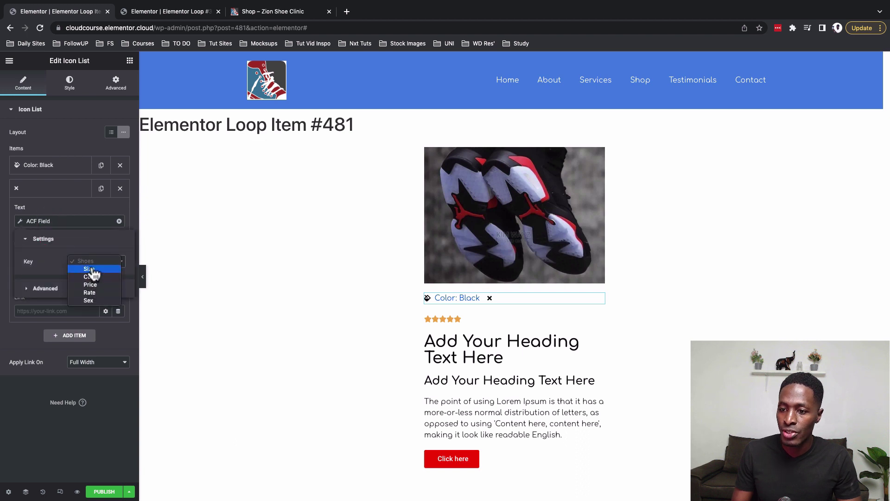
{"action": "left_click", "coordinate": [92, 272]}
{"action": "left_click", "coordinate": [79, 288]}
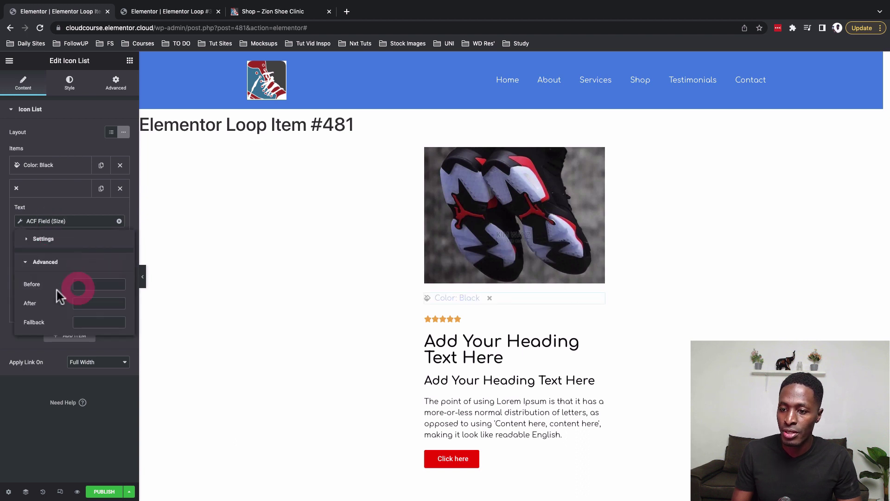
{"action": "left_click", "coordinate": [92, 285]}
{"action": "type", "text": "Size:"}
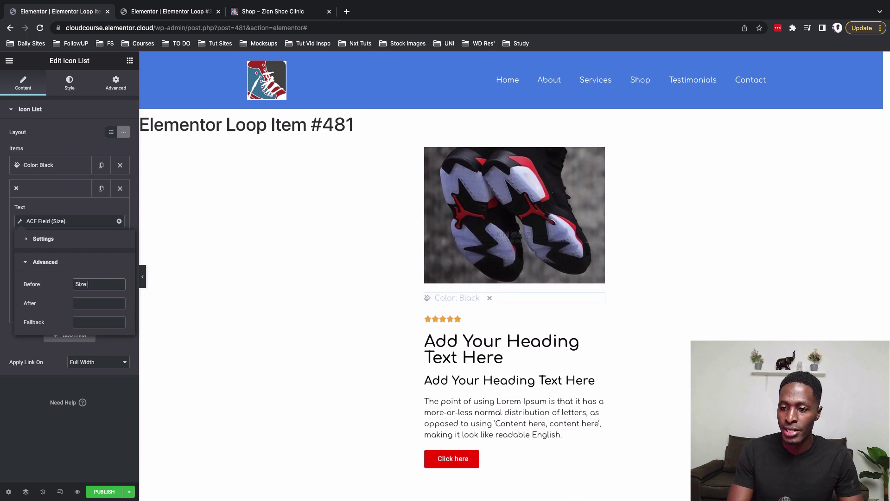
{"action": "left_click", "coordinate": [57, 203]}
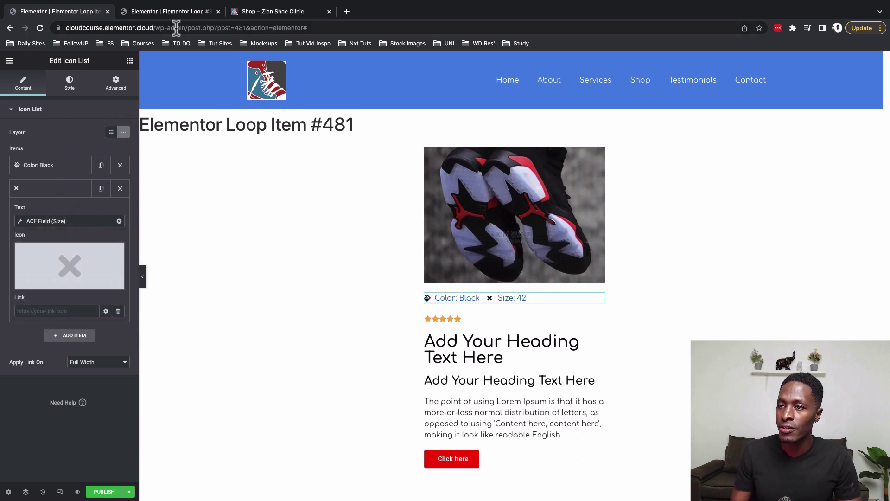
{"action": "left_click", "coordinate": [599, 321]}
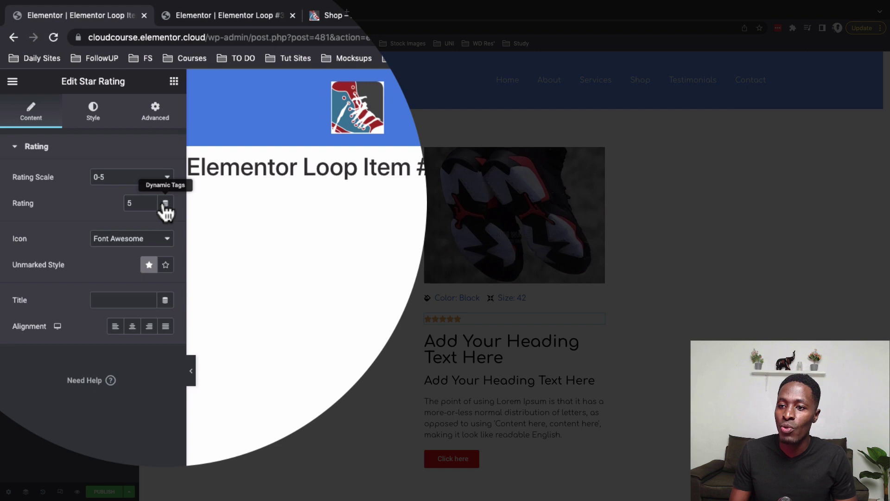
Step: Keep the 0-5 scale and drive the star rating from the ACF Number Field key Rate
{"action": "left_click", "coordinate": [113, 178]}
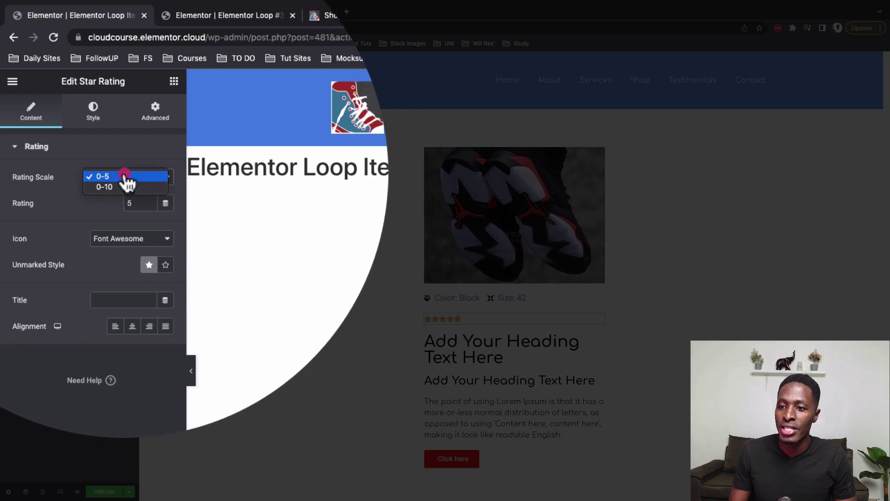
{"action": "left_click", "coordinate": [125, 176]}
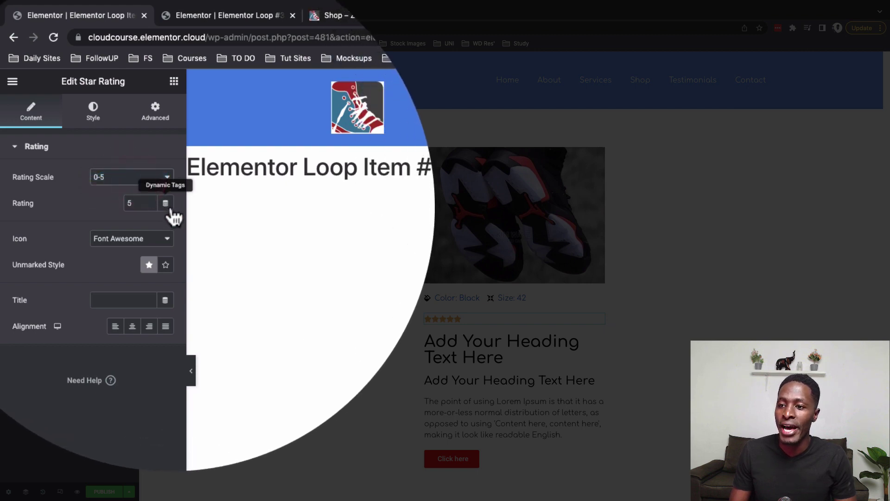
{"action": "left_click", "coordinate": [165, 204]}
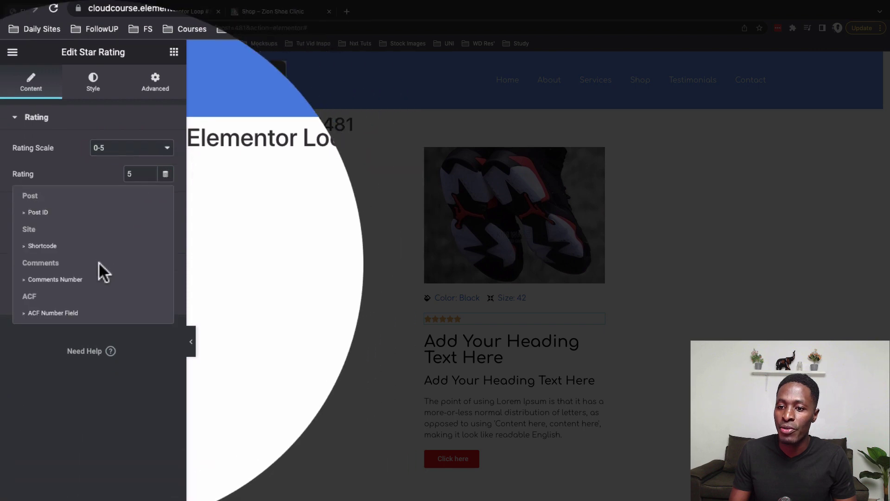
{"action": "left_click", "coordinate": [51, 253]}
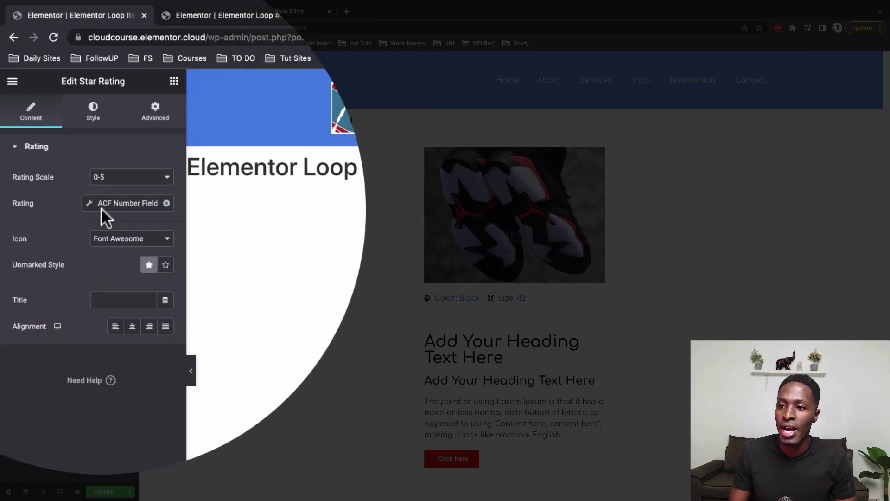
{"action": "left_click", "coordinate": [102, 114]}
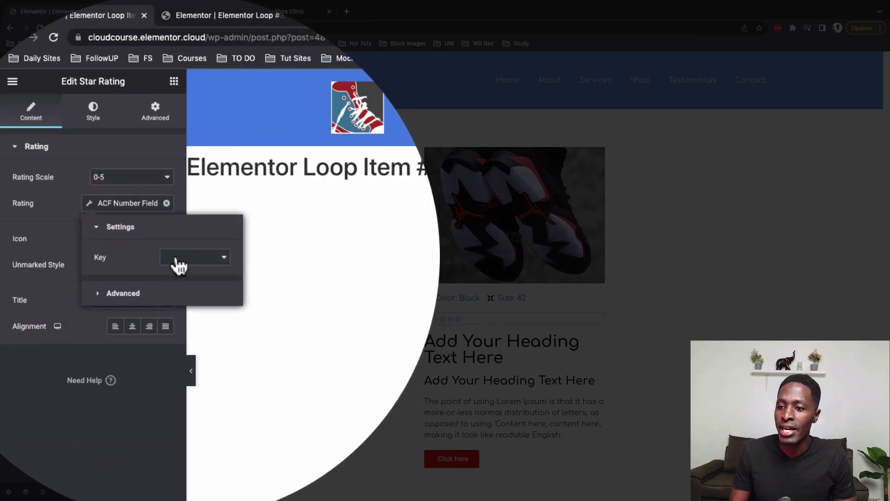
{"action": "left_click", "coordinate": [186, 257]}
{"action": "left_click", "coordinate": [180, 264]}
{"action": "left_click", "coordinate": [600, 340]}
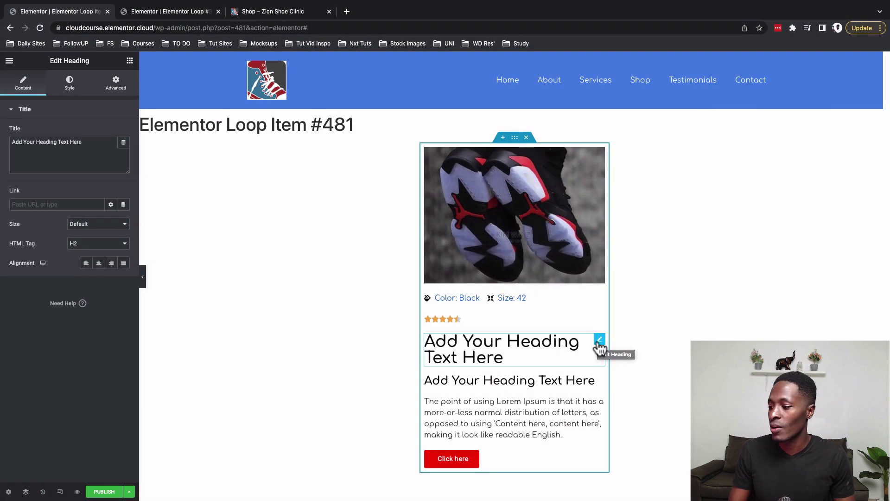
Step: Bind the first heading to Post Title and the second to ACF Price with a '$:' prefix
{"action": "left_click", "coordinate": [124, 143]}
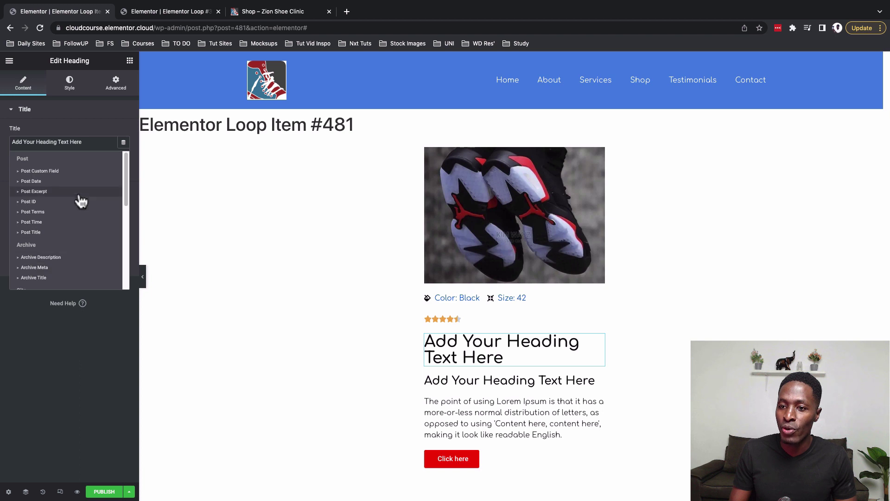
{"action": "left_click", "coordinate": [73, 232]}
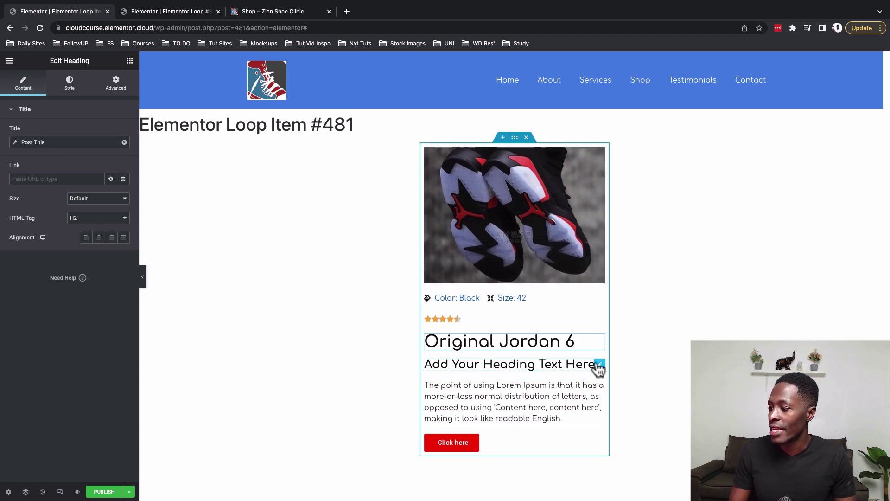
{"action": "left_click", "coordinate": [599, 365]}
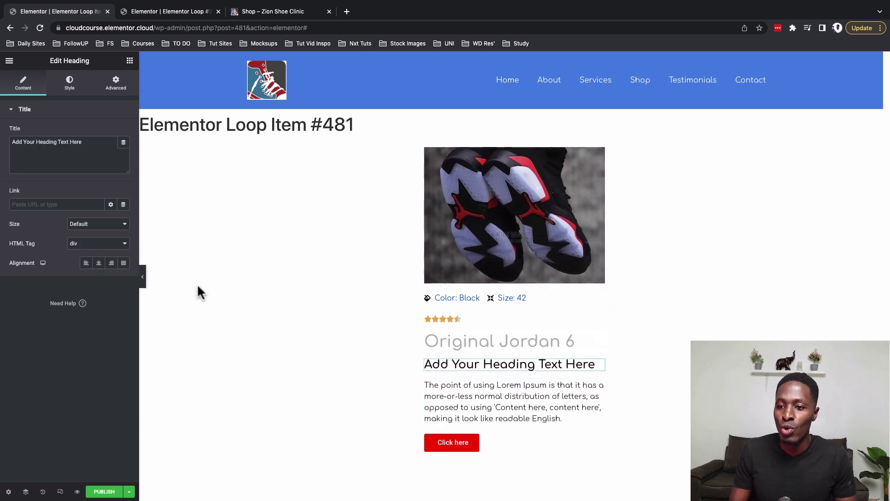
{"action": "left_click", "coordinate": [123, 147]}
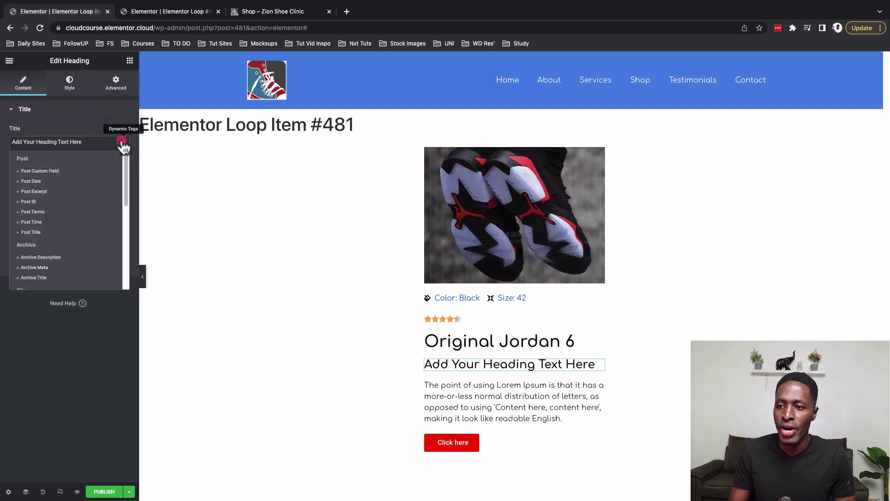
{"action": "scroll", "coordinate": [40, 268], "scroll_direction": "down", "scroll_amount": 5}
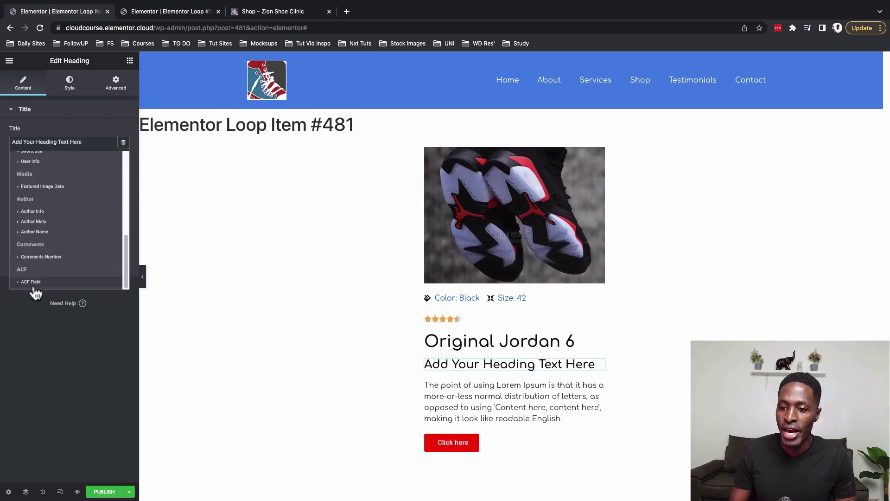
{"action": "left_click", "coordinate": [31, 283]}
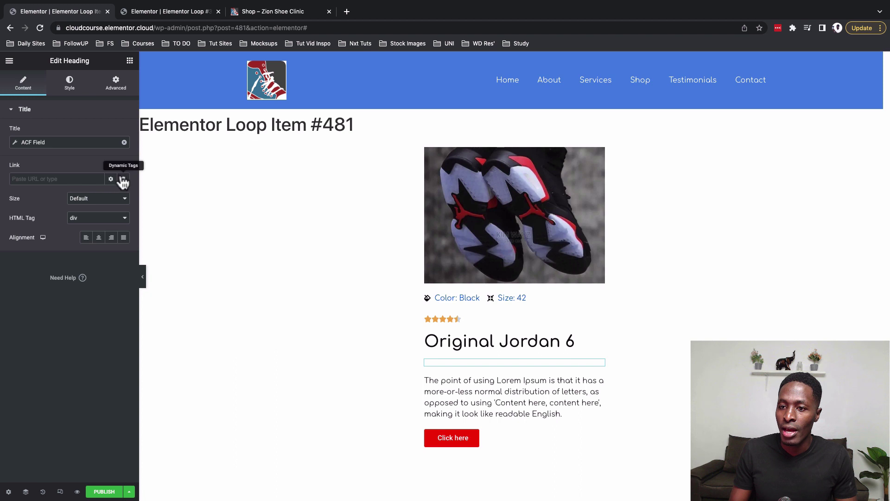
{"action": "left_click", "coordinate": [89, 143]}
{"action": "left_click", "coordinate": [88, 182]}
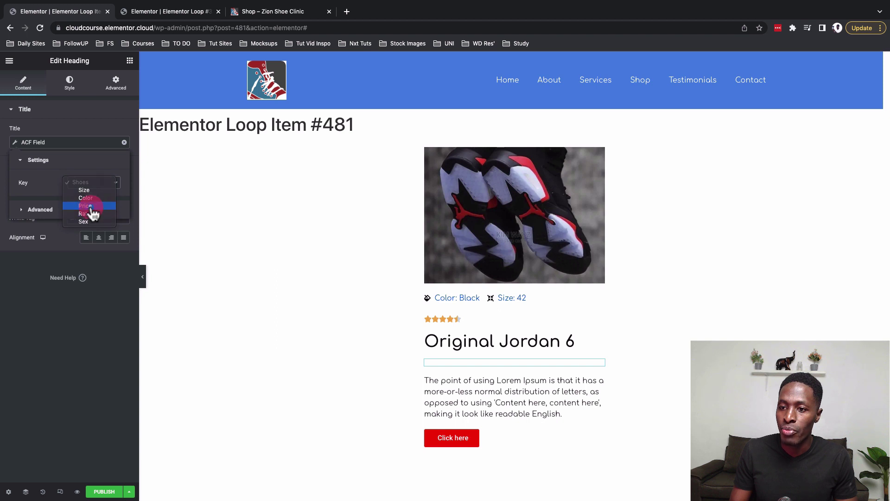
{"action": "left_click", "coordinate": [86, 205]}
{"action": "left_click", "coordinate": [81, 213]}
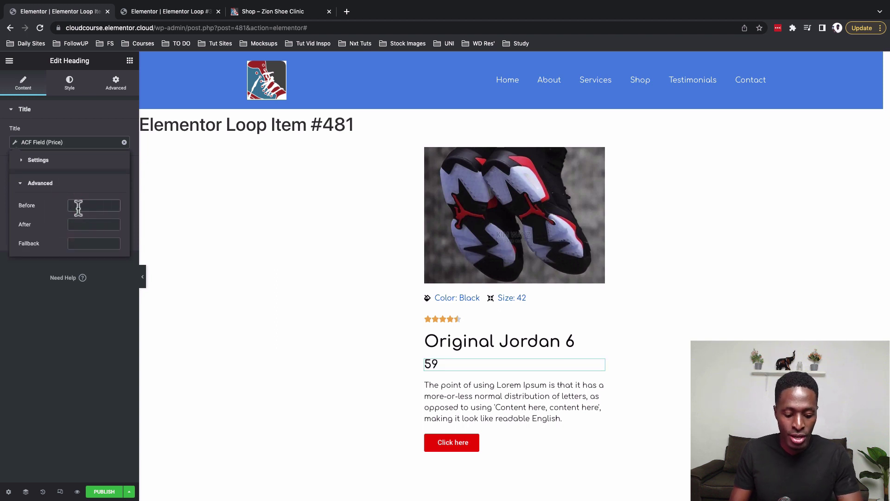
{"action": "type", "text": "$"}
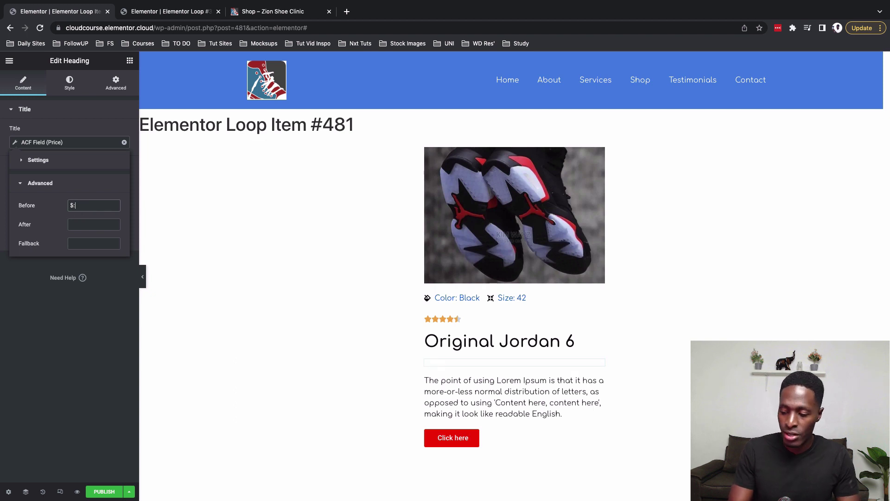
{"action": "type", "text": ":"}
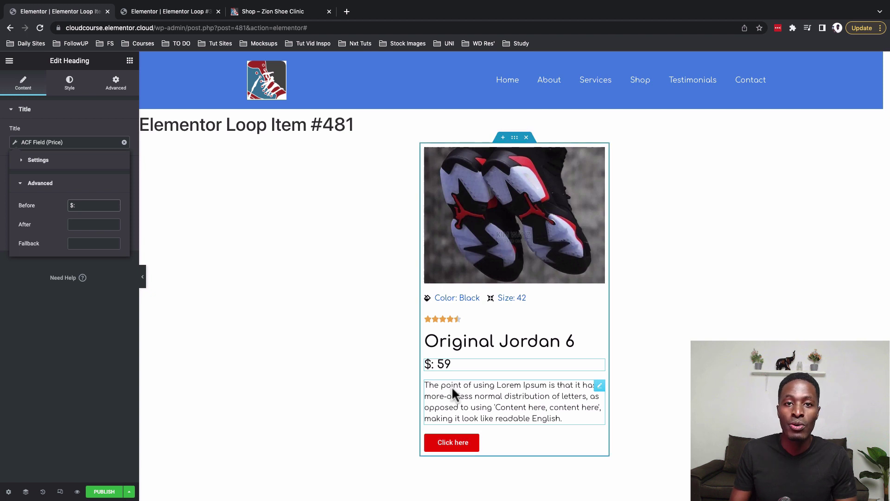
{"action": "left_click", "coordinate": [510, 365]}
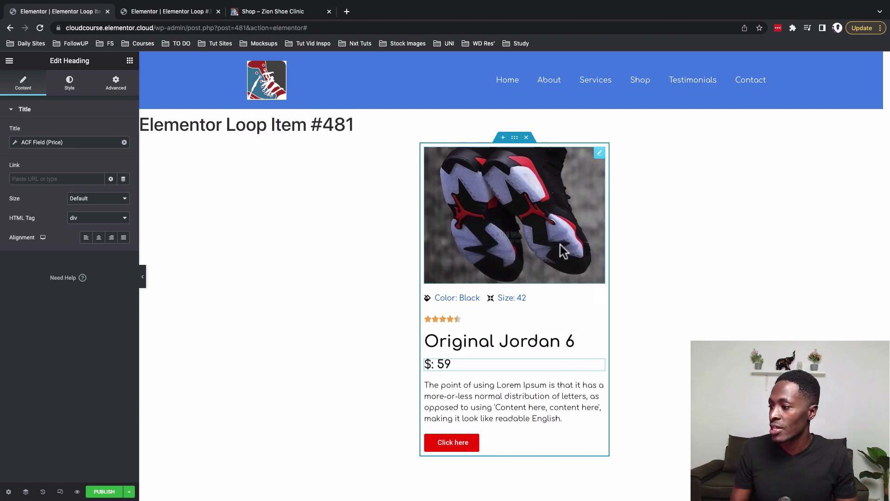
Step: Link the featured image to a Custom URL using the Post URL dynamic tag
{"action": "left_click", "coordinate": [596, 154]}
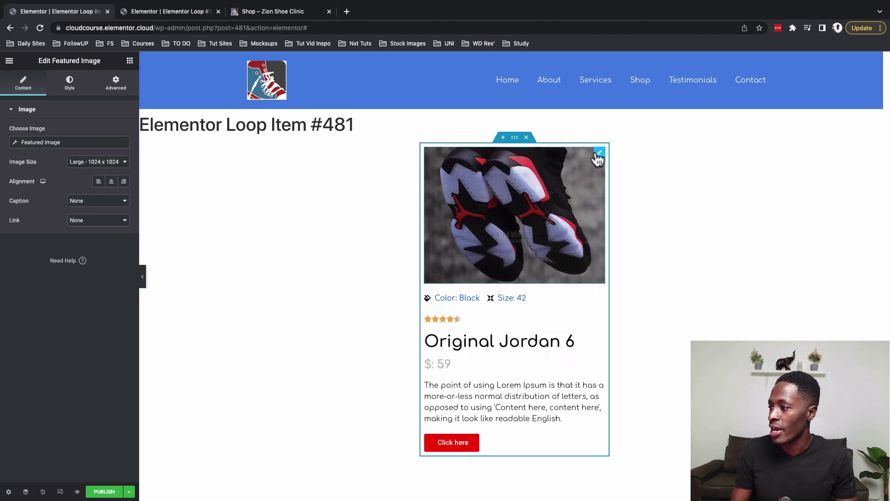
{"action": "left_click", "coordinate": [80, 220]}
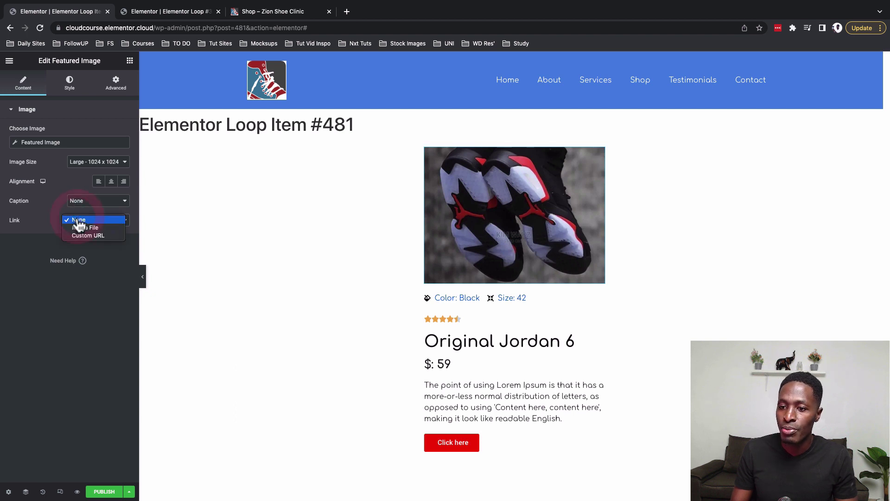
{"action": "left_click", "coordinate": [80, 237]}
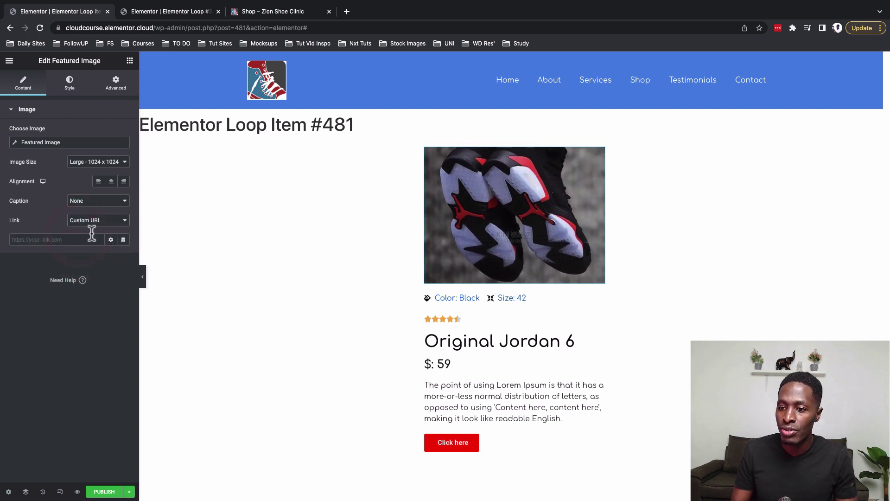
{"action": "left_click", "coordinate": [123, 240]}
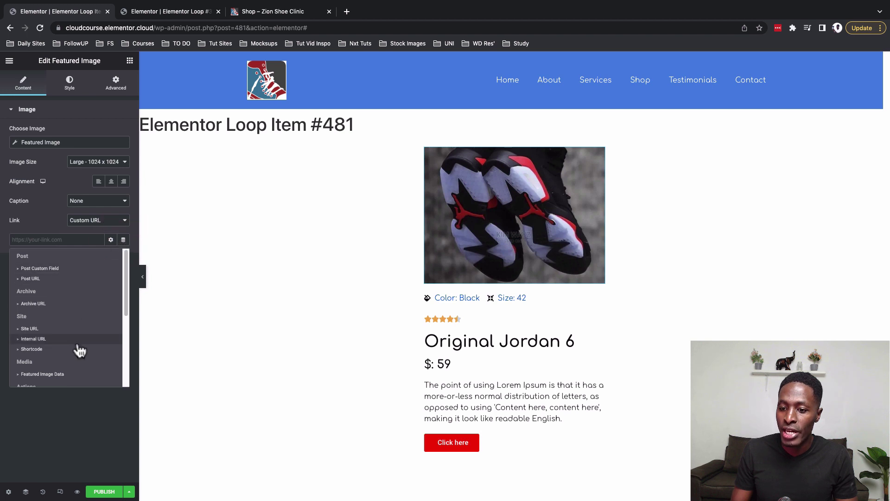
{"action": "left_click", "coordinate": [68, 280]}
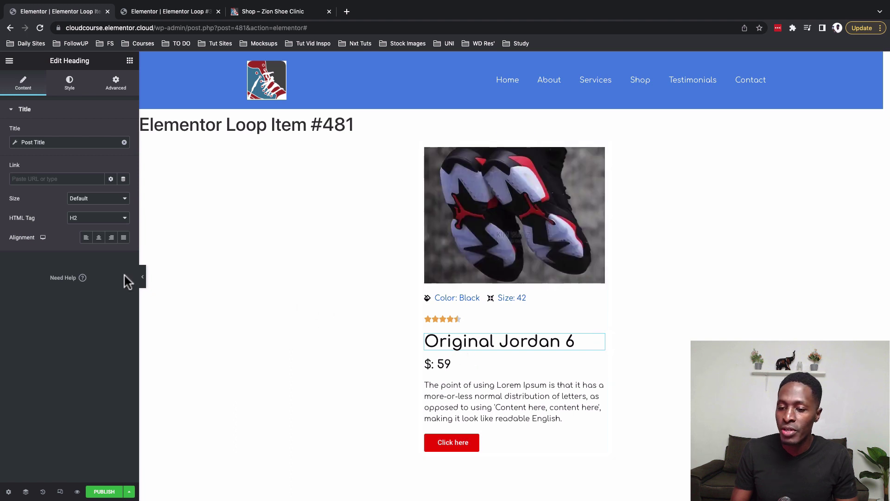
Step: Set the title heading's link to the Post URL dynamic tag
{"action": "left_click", "coordinate": [123, 180]}
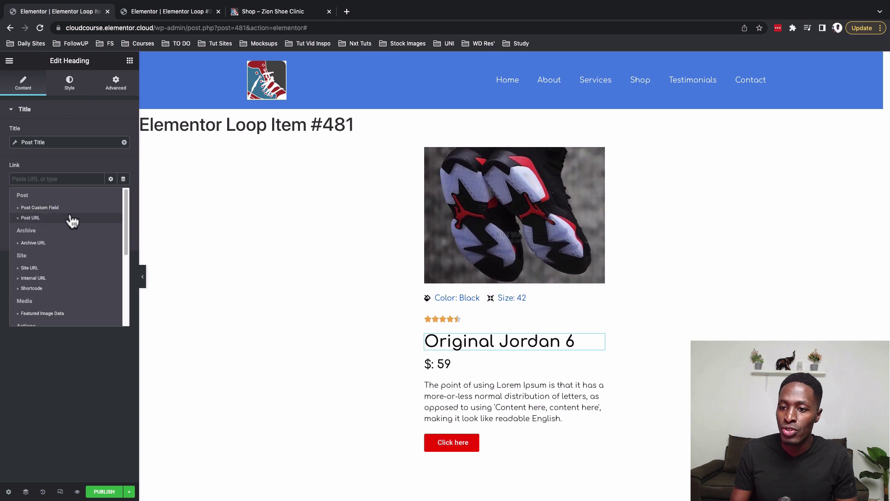
{"action": "left_click", "coordinate": [30, 218]}
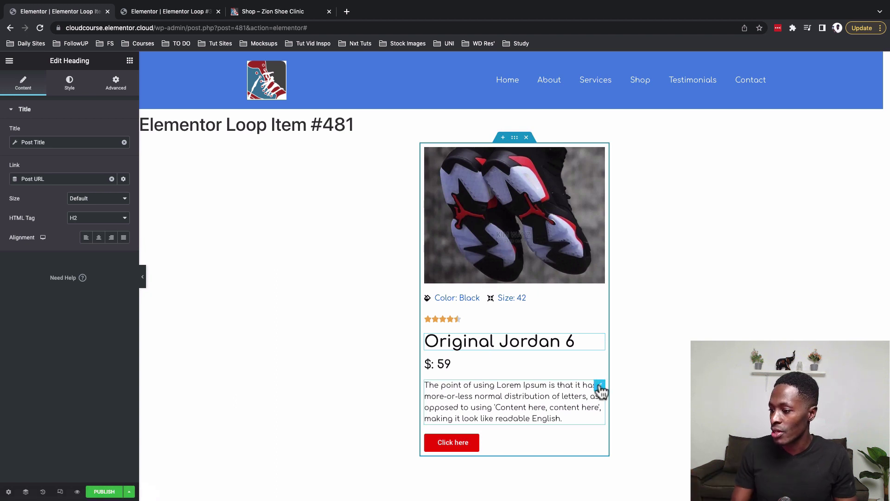
{"action": "left_click", "coordinate": [600, 387]}
{"action": "left_click", "coordinate": [70, 136]}
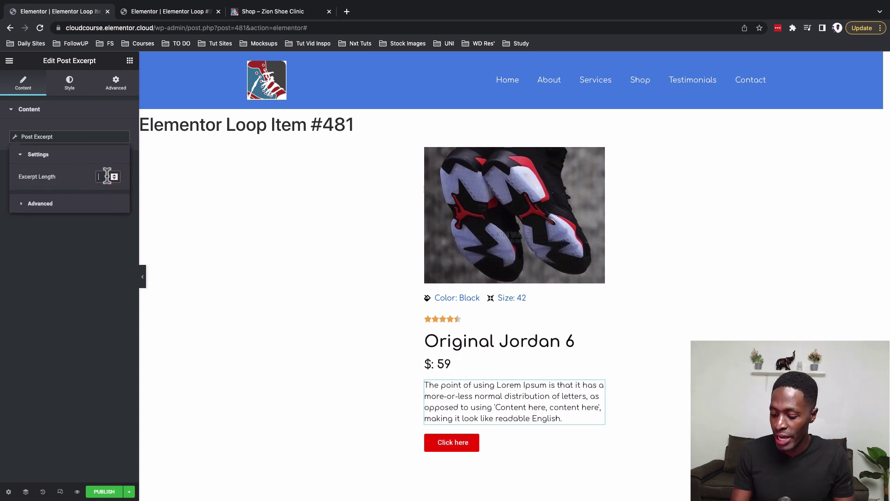
Step: Set the post excerpt length to 20 and end it with '...'
{"action": "type", "text": "20"}
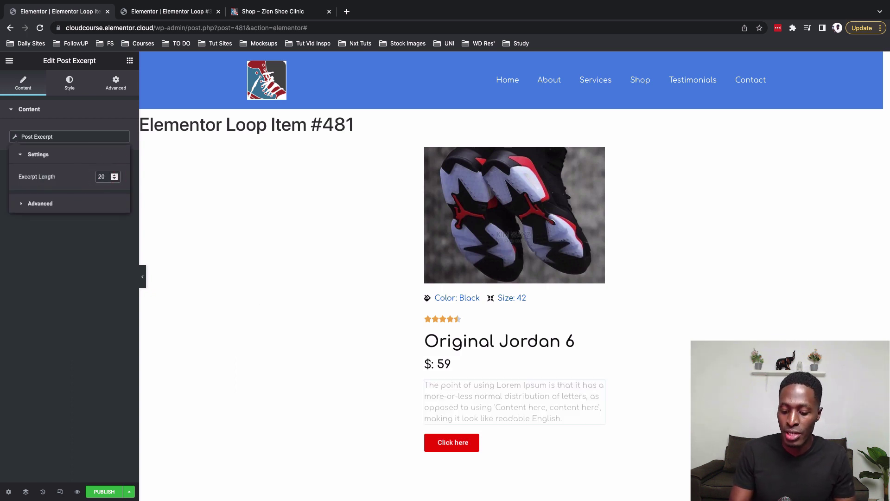
{"action": "left_click", "coordinate": [87, 206]}
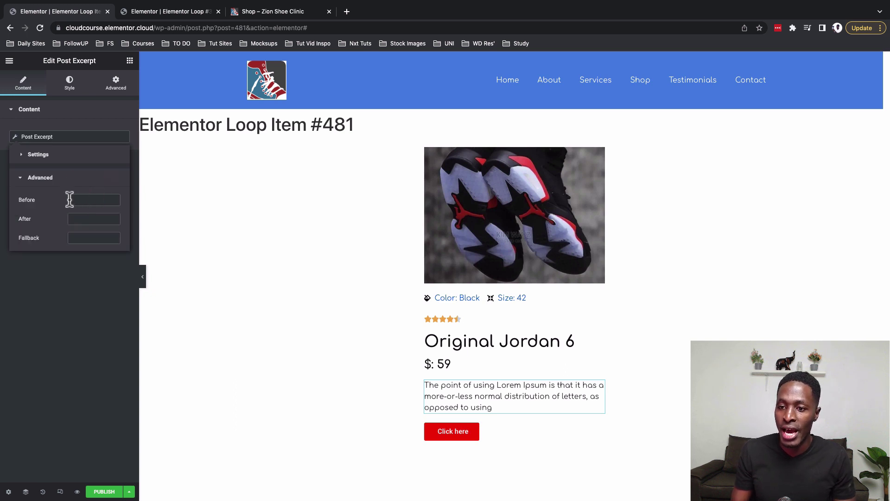
{"action": "left_click", "coordinate": [85, 219]}
{"action": "type", "text": "..."}
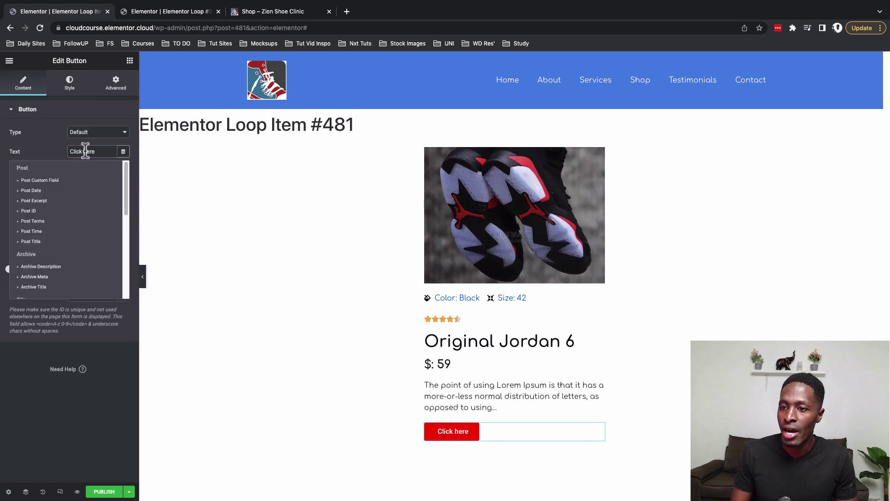
Step: Relabel the card button 'Back Order' and link it to the Post URL dynamic tag
{"action": "left_click", "coordinate": [84, 151]}
{"action": "triple_click", "coordinate": [85, 151]}
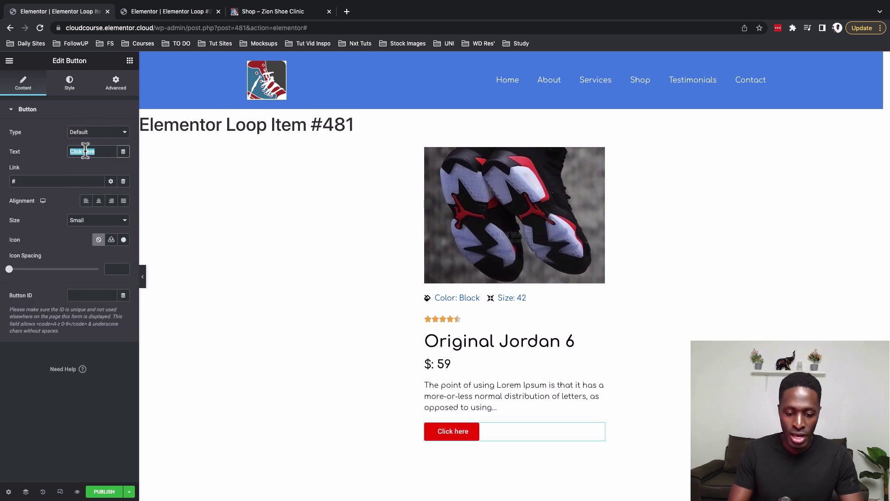
{"action": "type", "text": "B"}
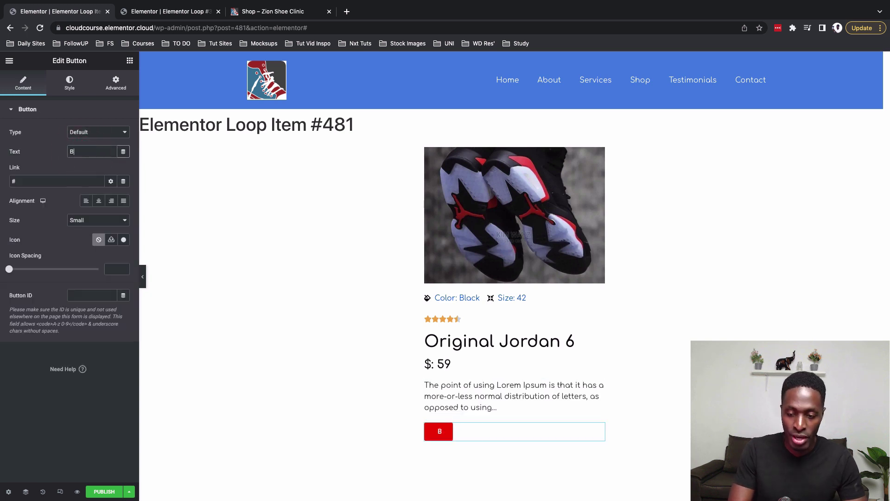
{"action": "type", "text": "ack Order"}
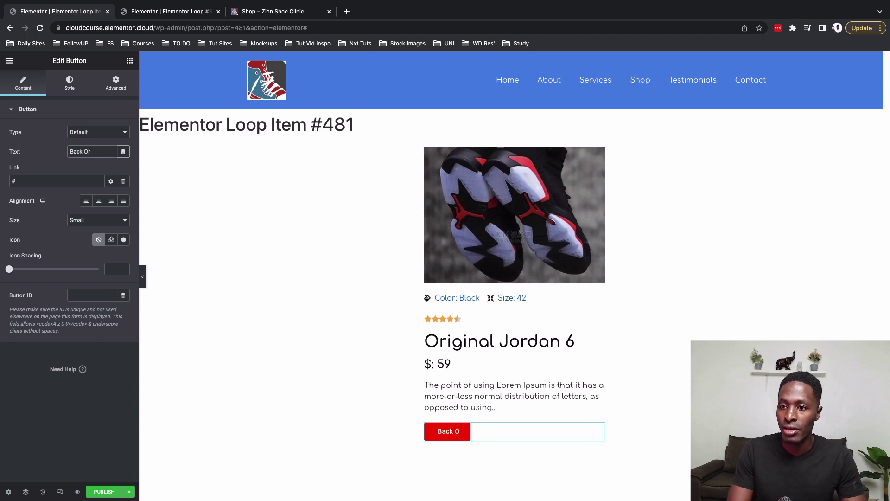
{"action": "left_click", "coordinate": [123, 182]}
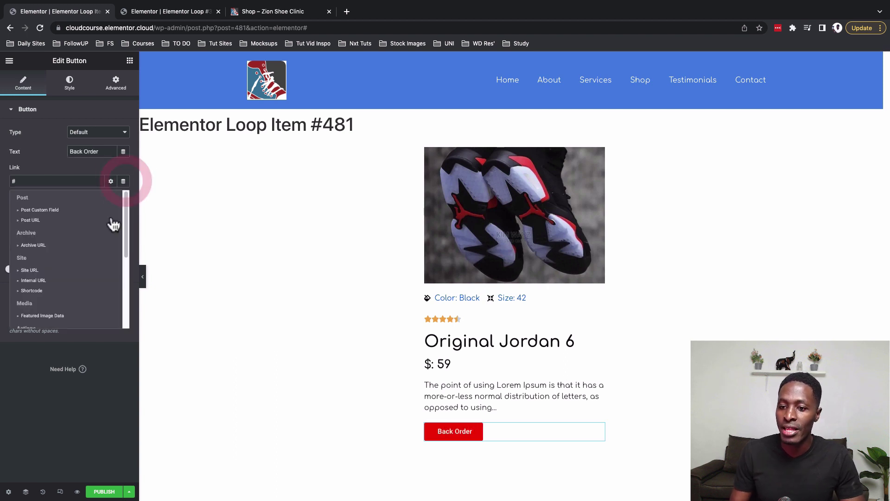
{"action": "left_click", "coordinate": [78, 220]}
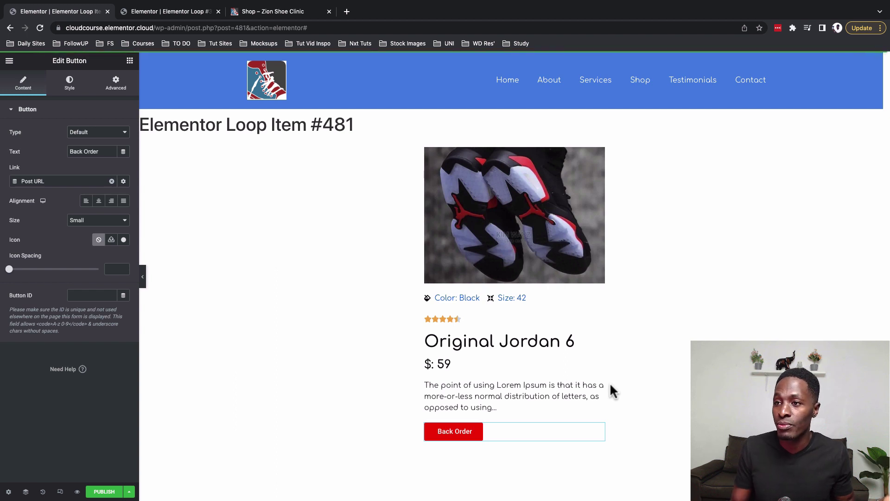
{"action": "left_click", "coordinate": [191, 11]}
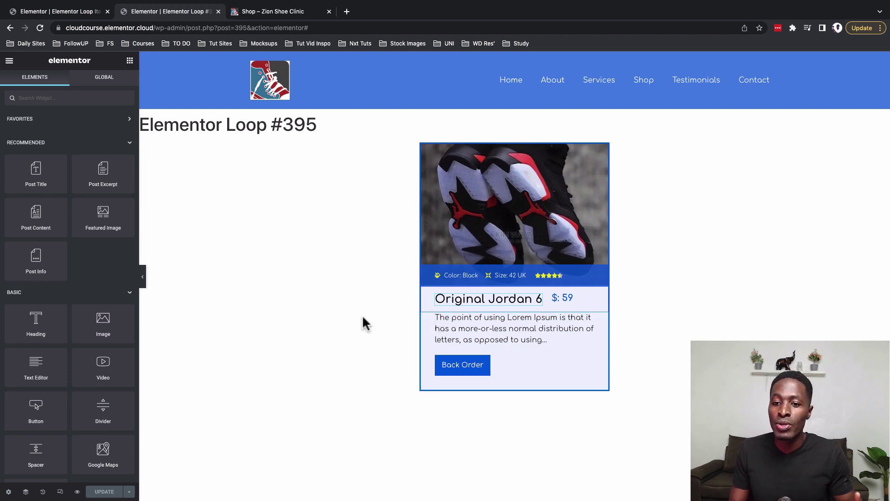
Step: In the Loop #395 item settings, expand Preview Settings and keep Post as the preview type
{"action": "left_click", "coordinate": [8, 493]}
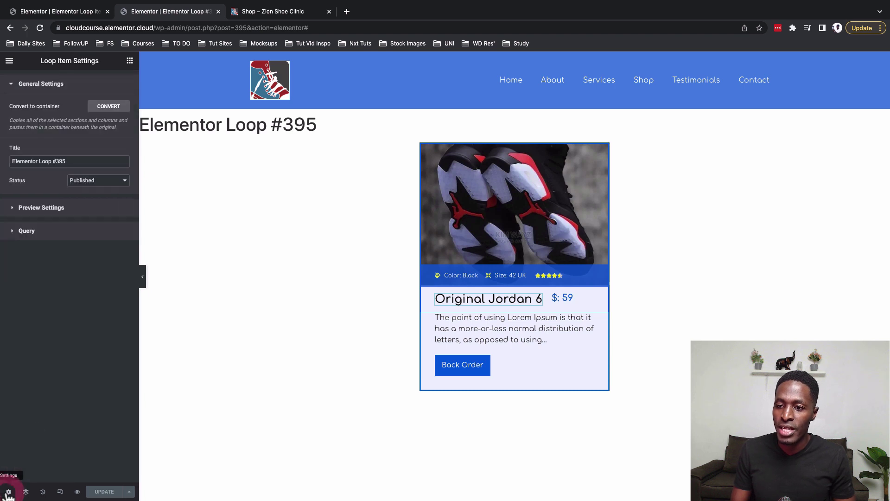
{"action": "left_click", "coordinate": [54, 209]}
{"action": "left_click", "coordinate": [54, 170]}
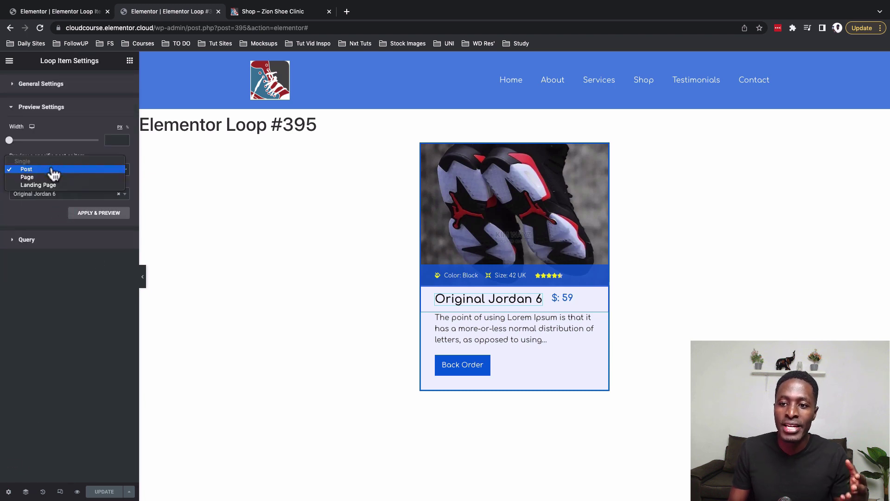
{"action": "left_click", "coordinate": [53, 170]}
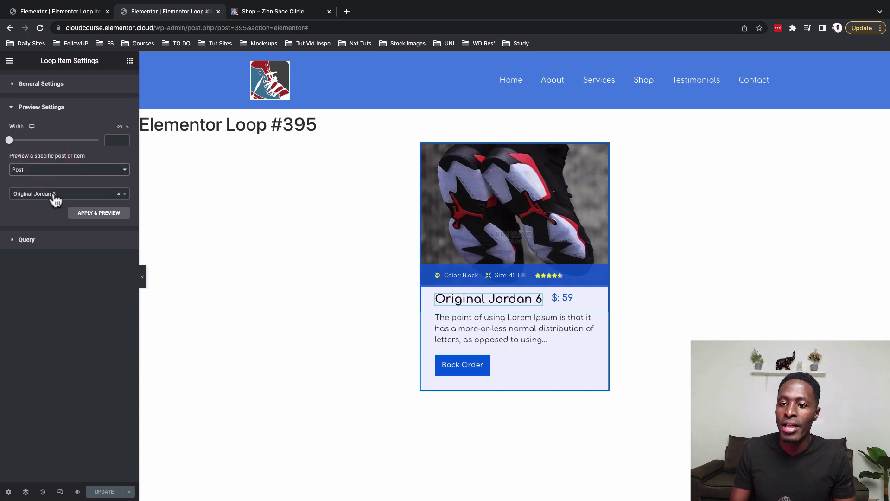
Step: Search 'orig' in the preview post selector, pick Airforce One, and apply the preview
{"action": "left_click", "coordinate": [55, 195]}
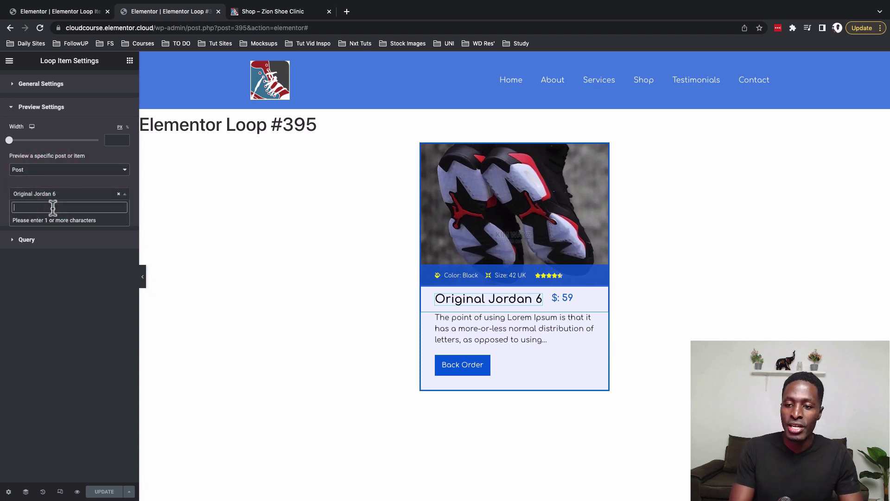
{"action": "type", "text": "org"}
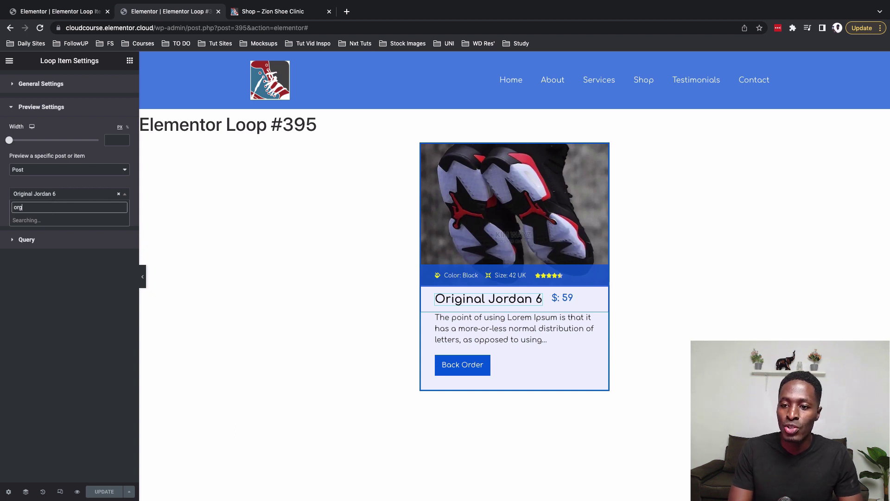
{"action": "key", "text": "BackSpace"}
{"action": "type", "text": "ig"}
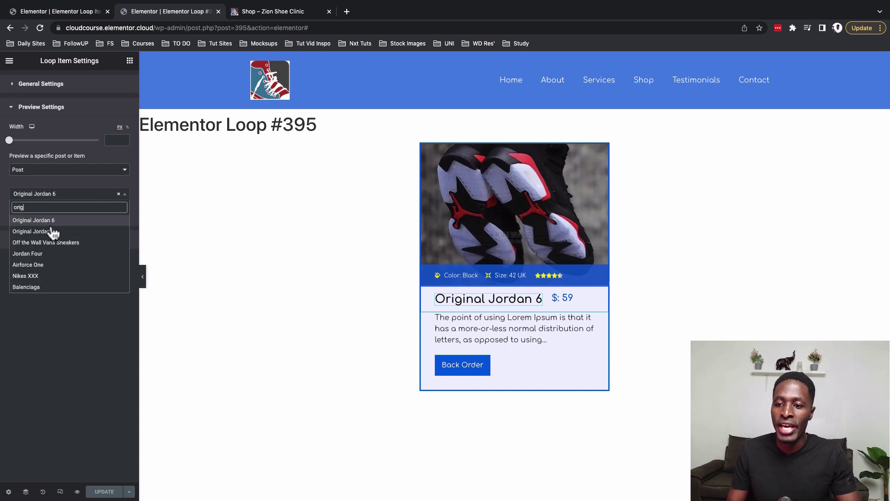
{"action": "left_click", "coordinate": [52, 265]}
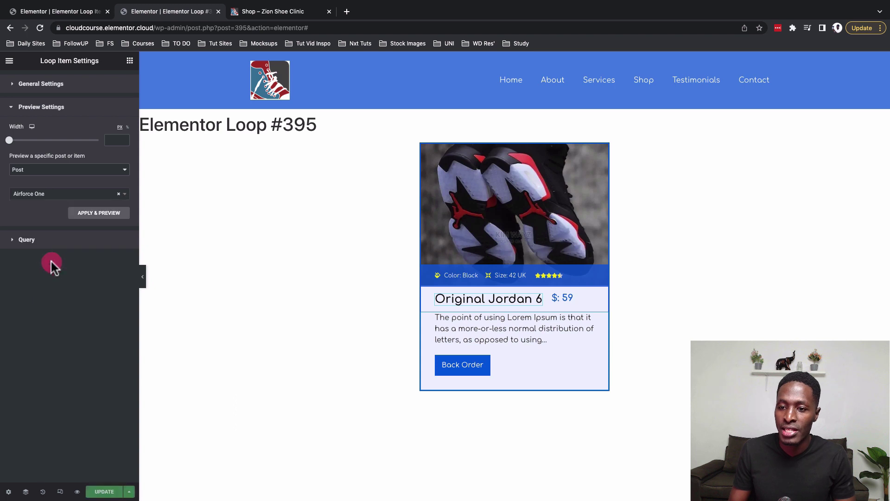
{"action": "left_click", "coordinate": [83, 214]}
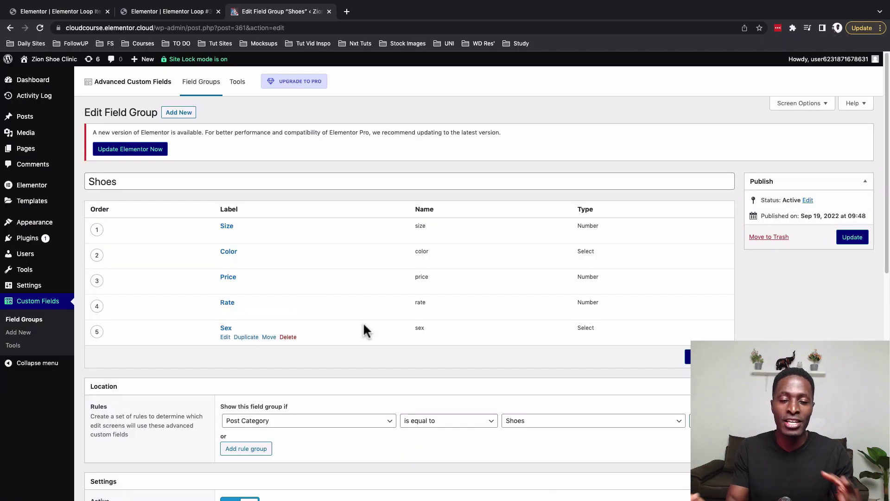
Step: Scroll down the Plugins page to review the installed plugins
{"action": "scroll", "coordinate": [369, 319], "scroll_direction": "down", "scroll_amount": 3}
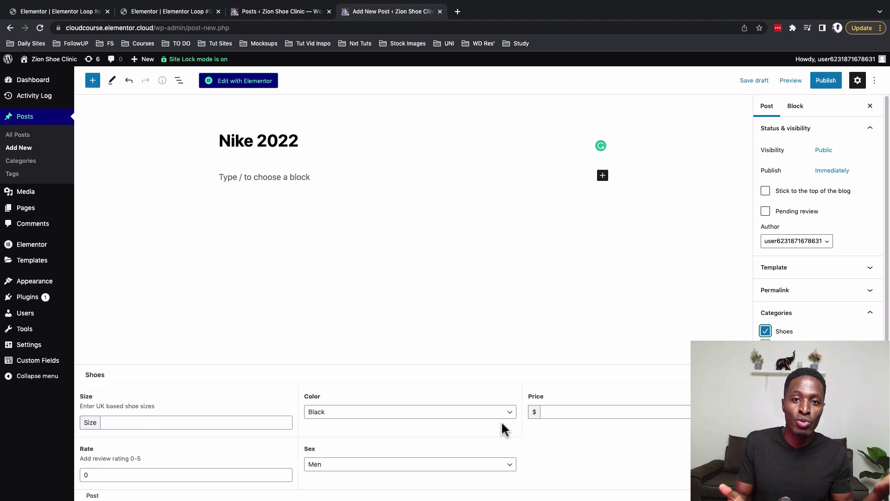
Step: Check the live shop page, then start a new page from Pages > Add New, leaving the unsaved post
{"action": "key", "text": "super+2"}
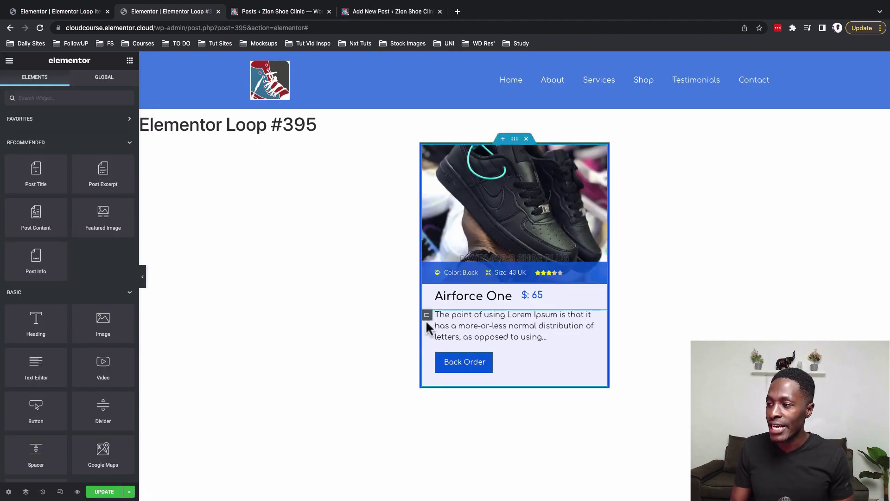
{"action": "left_click", "coordinate": [296, 14]}
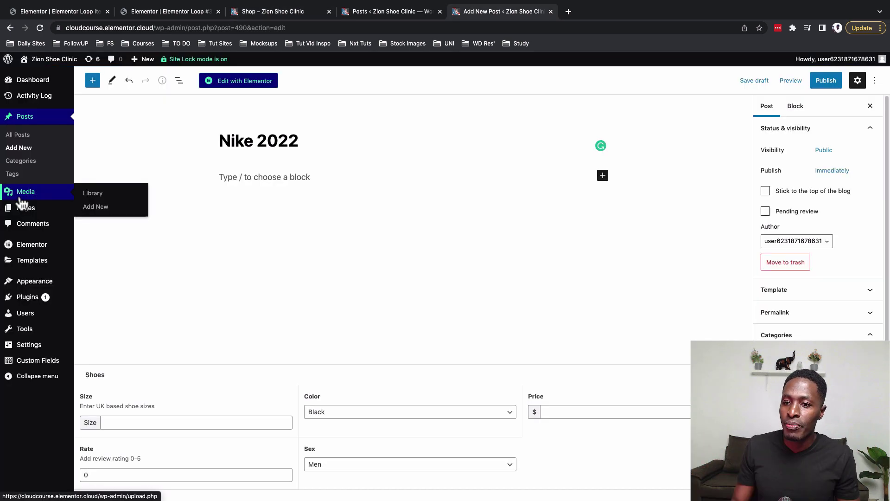
{"action": "mouse_move", "coordinate": [21, 209]}
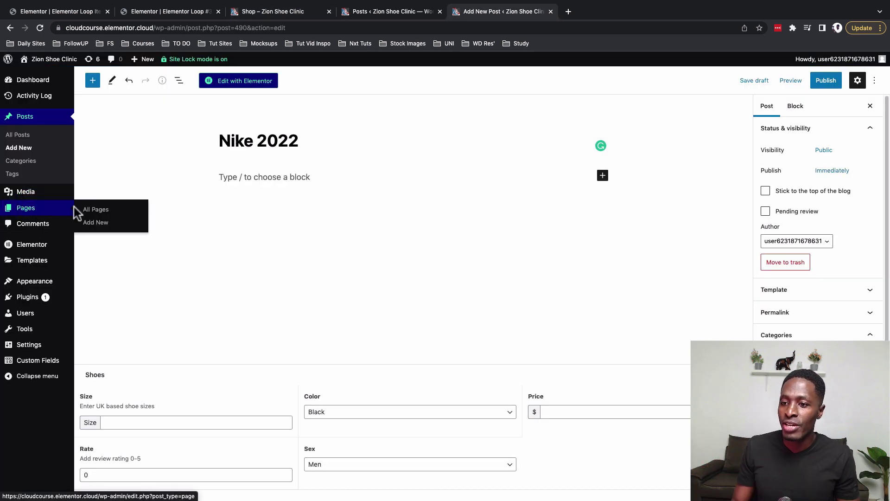
{"action": "left_click", "coordinate": [91, 222]}
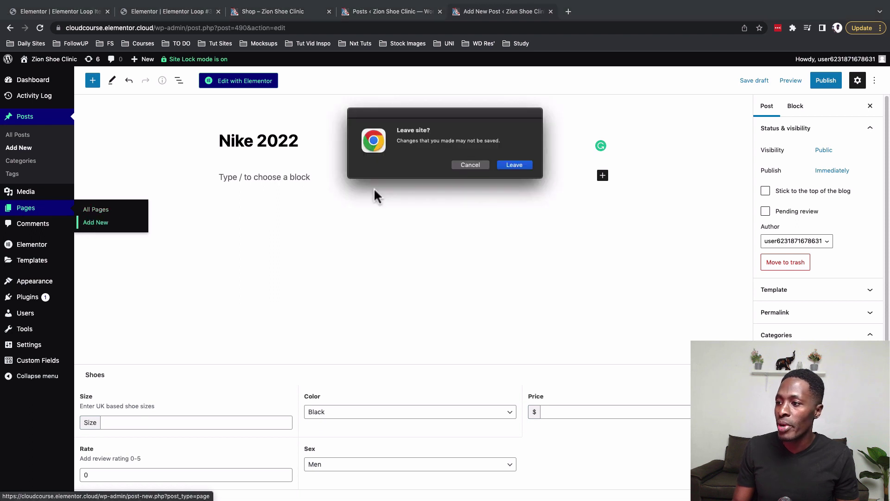
{"action": "left_click", "coordinate": [514, 164]}
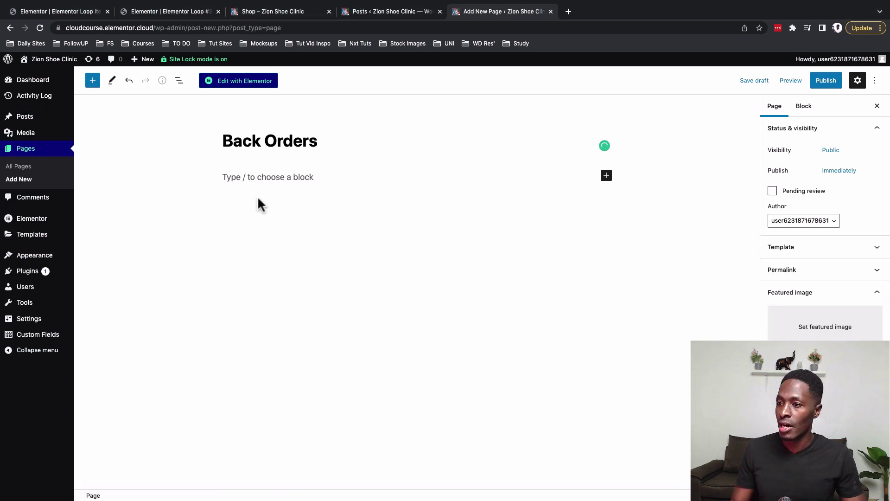
Step: Edit Back Orders with Elementor and drag a Loop Grid widget, found by searching 'loo', onto the canvas
{"action": "left_click", "coordinate": [233, 87]}
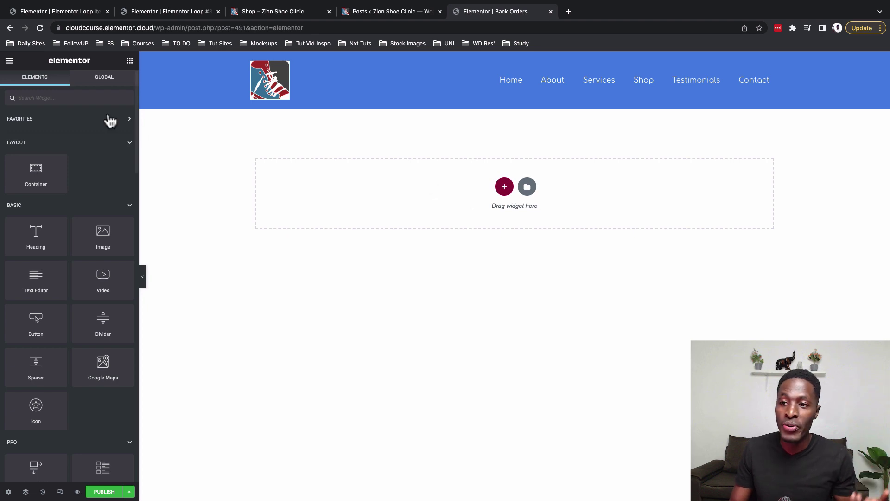
{"action": "left_click", "coordinate": [79, 99]}
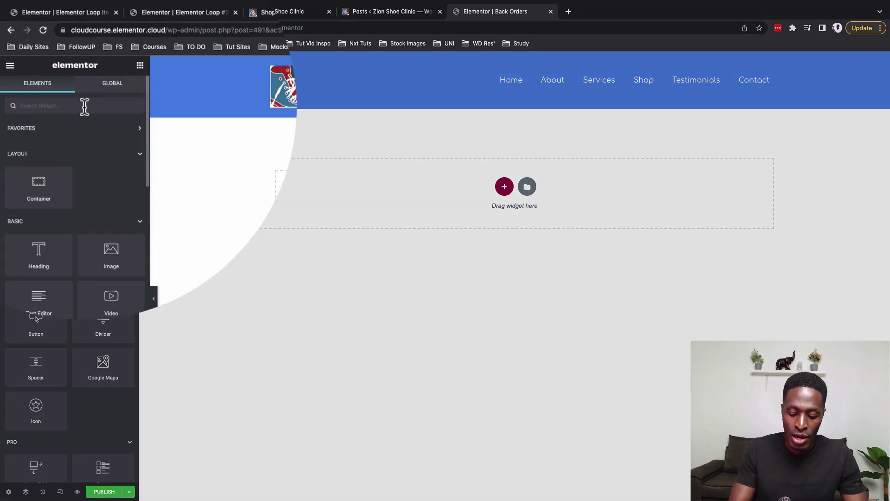
{"action": "type", "text": "loo"}
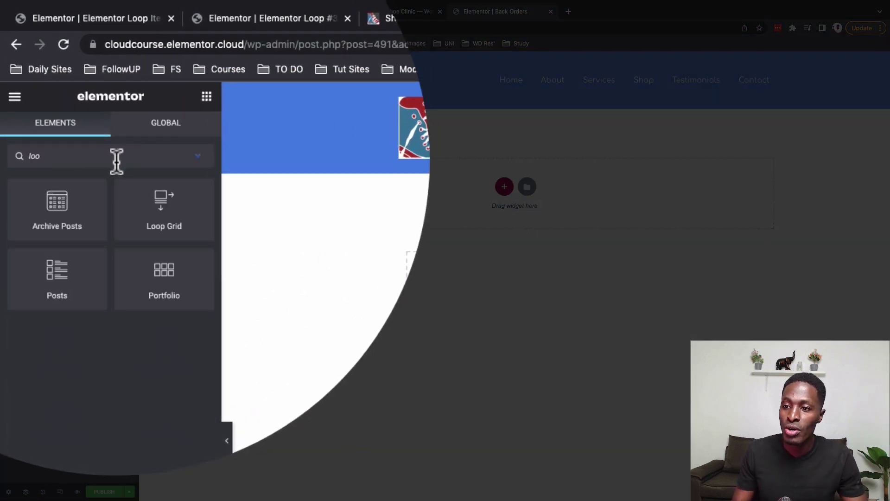
{"action": "left_click_drag", "start_coordinate": [149, 216], "coordinate": [353, 258]}
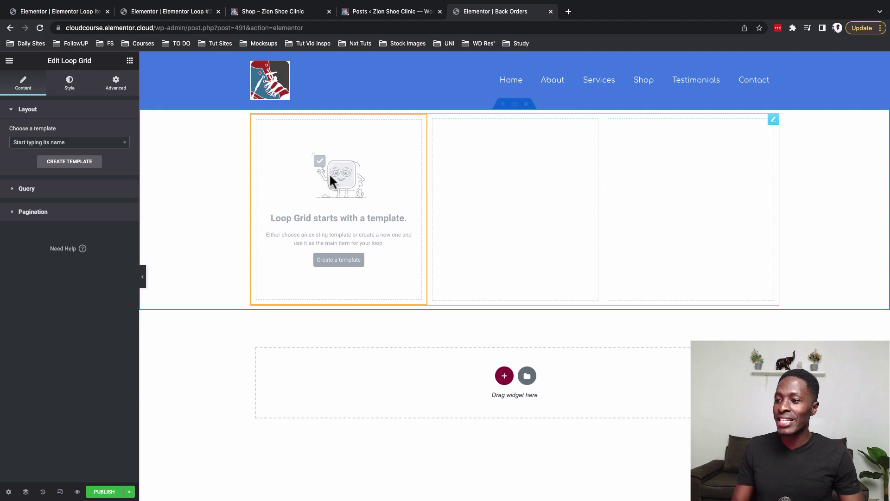
Step: Select the empty Loop Grid and search its loop template list for 'l'
{"action": "left_click", "coordinate": [379, 237]}
{"action": "left_click", "coordinate": [102, 145]}
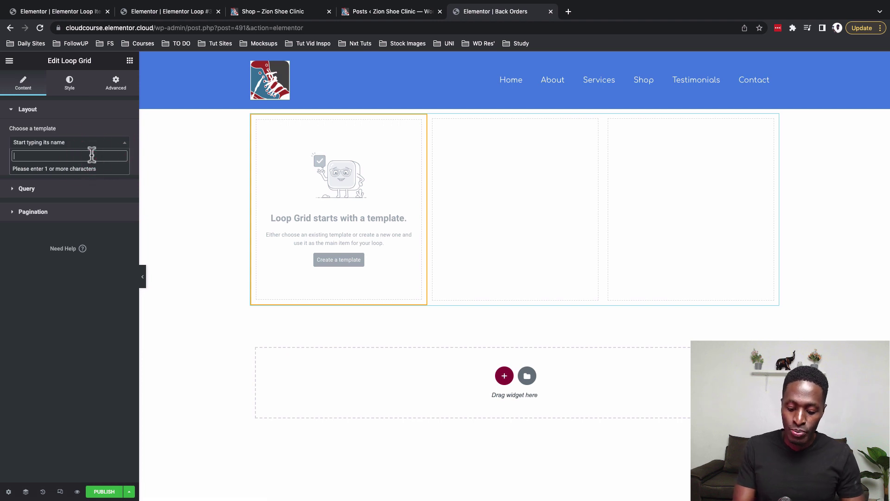
{"action": "type", "text": "loo"}
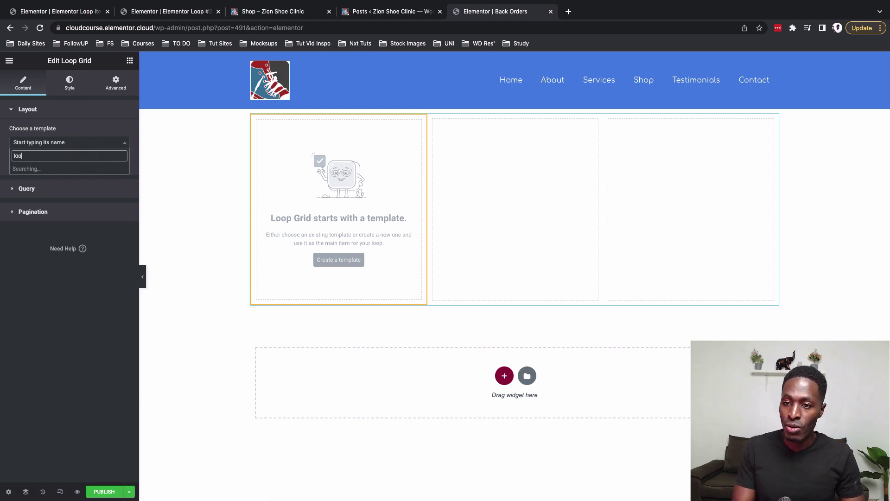
Step: Review the Loop #395 template's title in its settings, then return to the Back Orders editor
{"action": "key", "text": "super+2"}
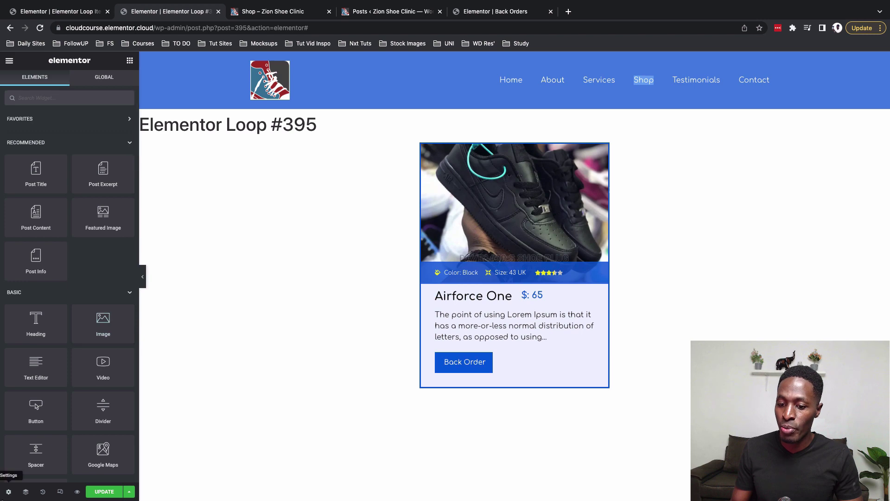
{"action": "left_click", "coordinate": [9, 491]}
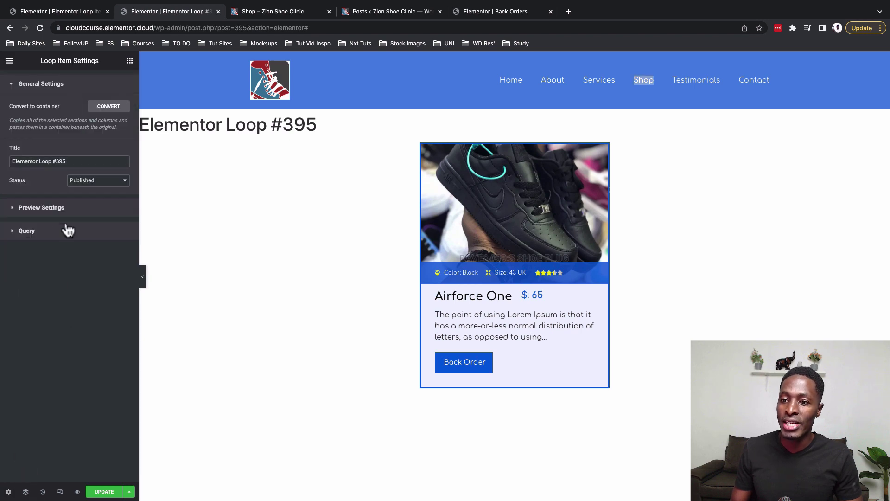
{"action": "left_click_drag", "start_coordinate": [73, 158], "coordinate": [11, 160]}
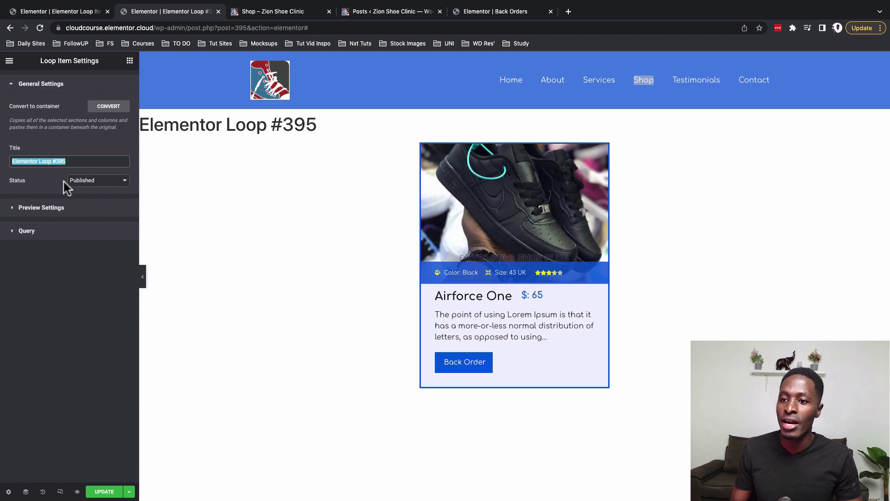
{"action": "left_click", "coordinate": [70, 158]}
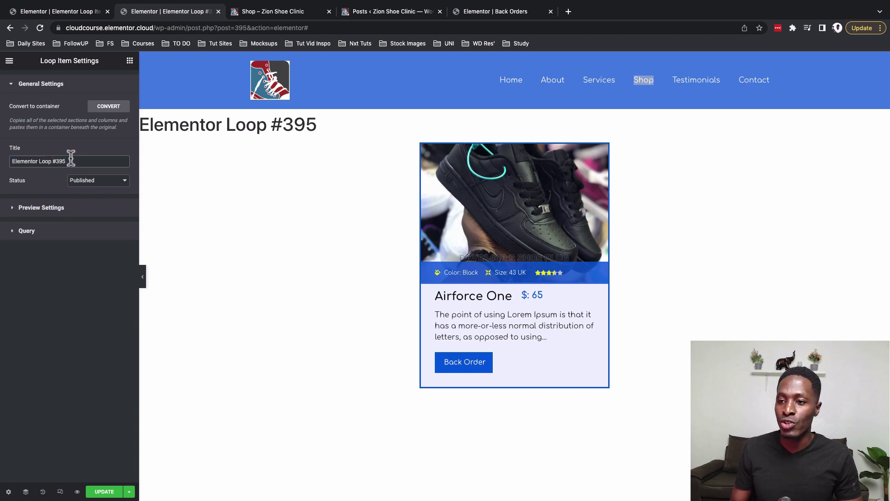
{"action": "key", "text": "super+5"}
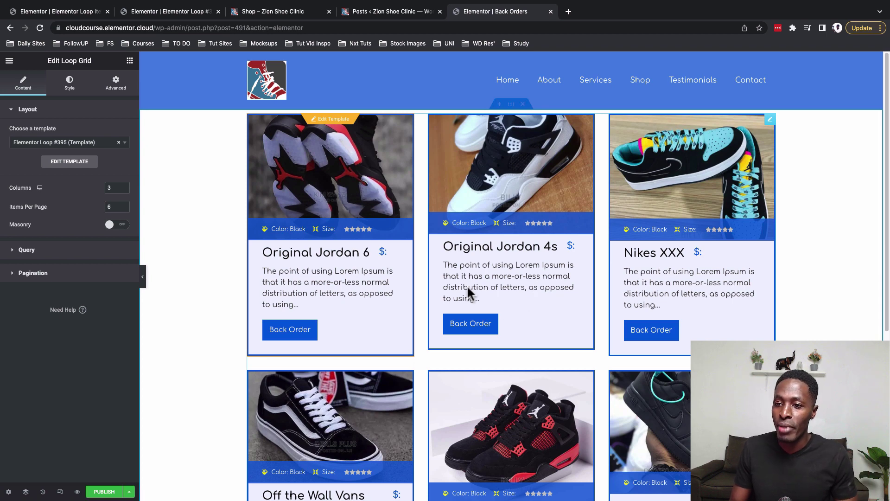
{"action": "double_click", "coordinate": [104, 188]}
{"action": "type", "text": "1"}
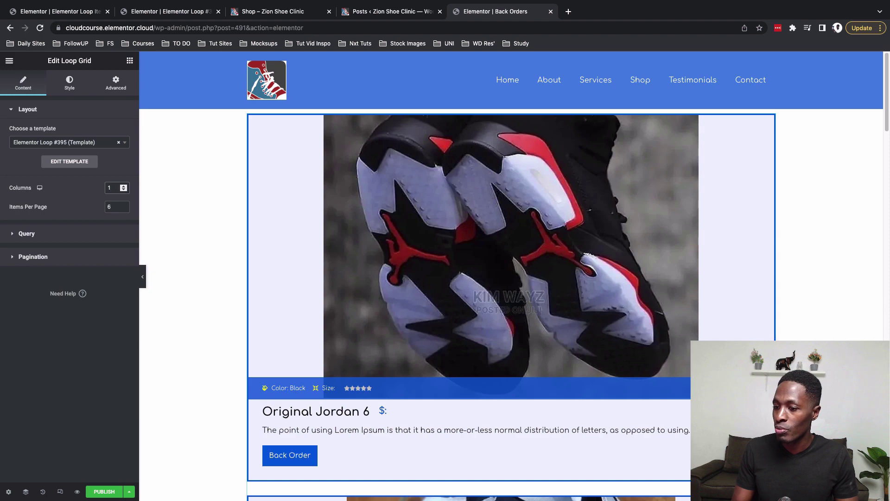
{"action": "type", "text": "2"}
{"action": "key", "text": "BackSpace"}
{"action": "key", "text": "BackSpace"}
{"action": "type", "text": "2"}
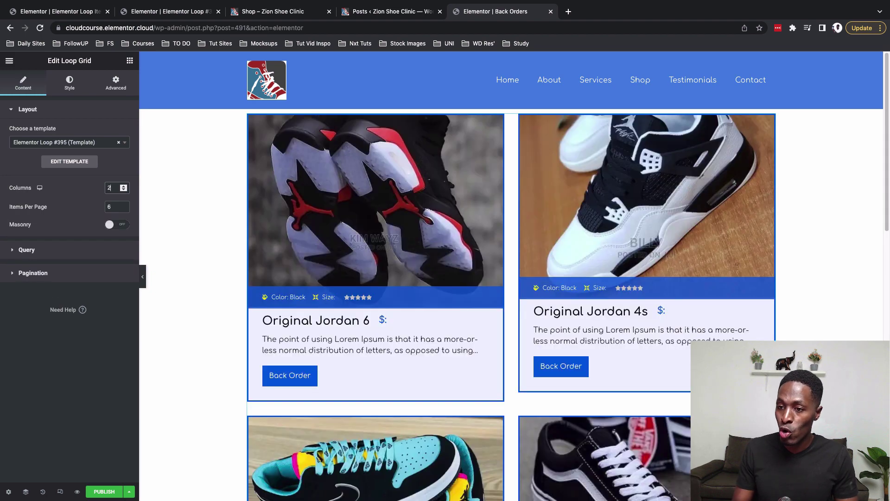
{"action": "key", "text": "BackSpace"}
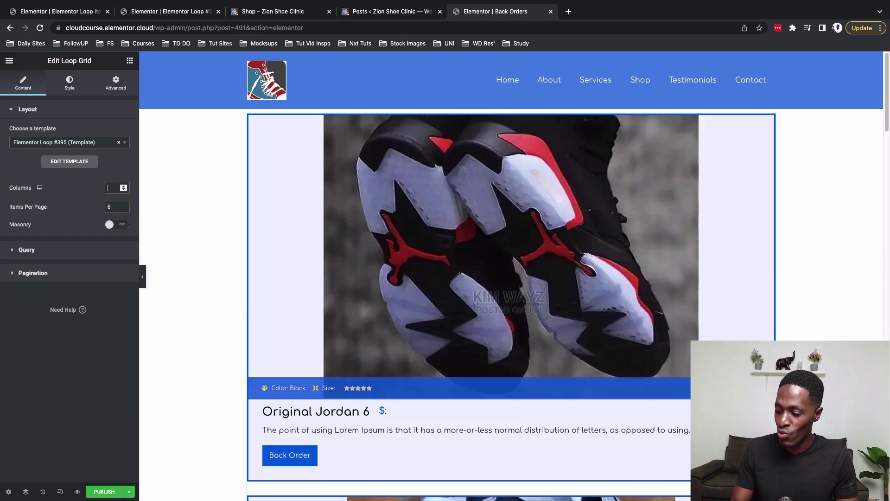
{"action": "type", "text": "3"}
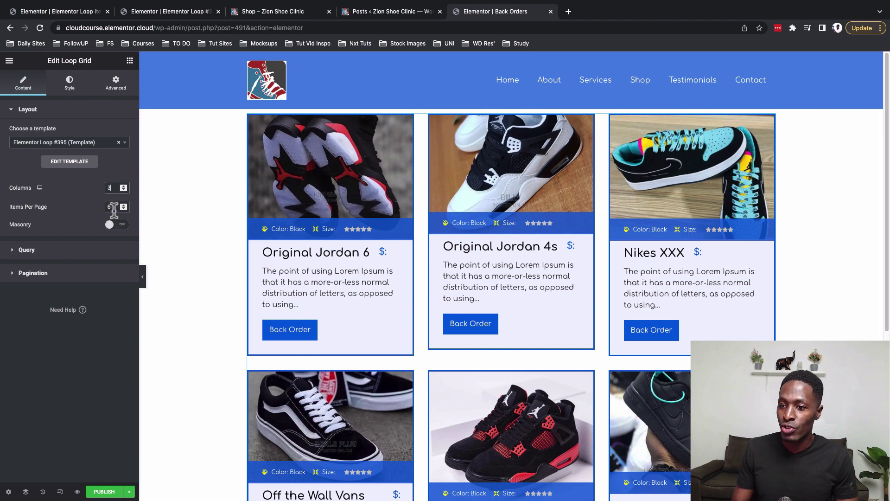
{"action": "scroll", "coordinate": [228, 228], "scroll_direction": "down", "scroll_amount": 3}
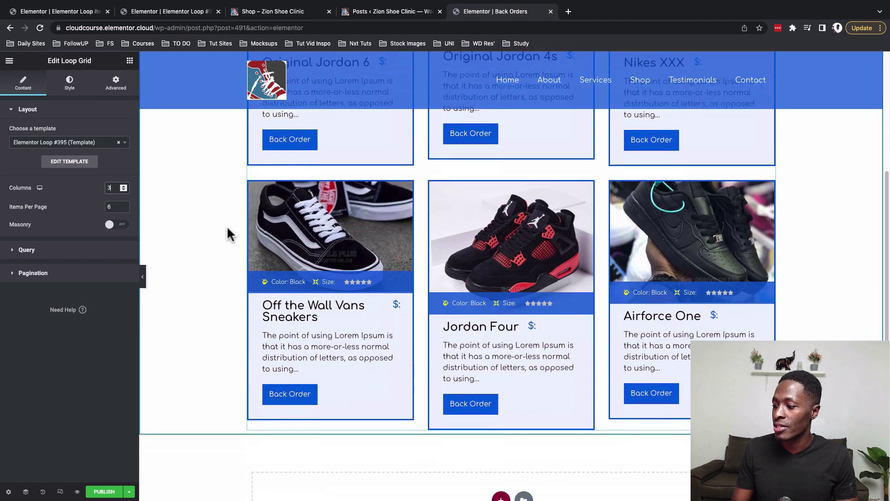
{"action": "scroll", "coordinate": [228, 235], "scroll_direction": "up", "scroll_amount": 2}
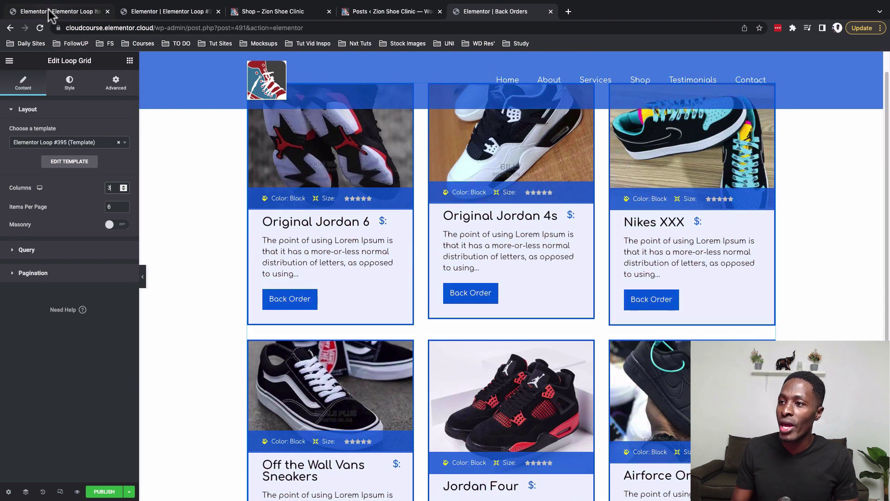
{"action": "left_click", "coordinate": [351, 11]}
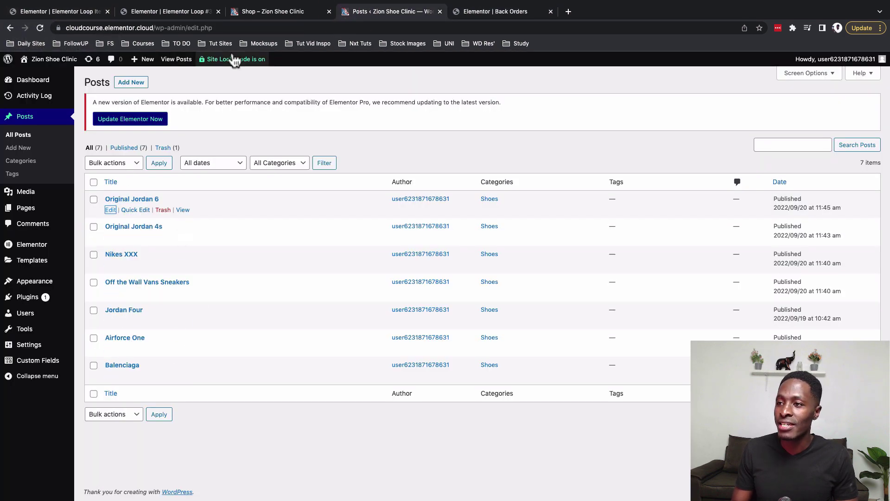
{"action": "left_click", "coordinate": [495, 12]}
{"action": "scroll", "coordinate": [400, 301], "scroll_direction": "down", "scroll_amount": 3}
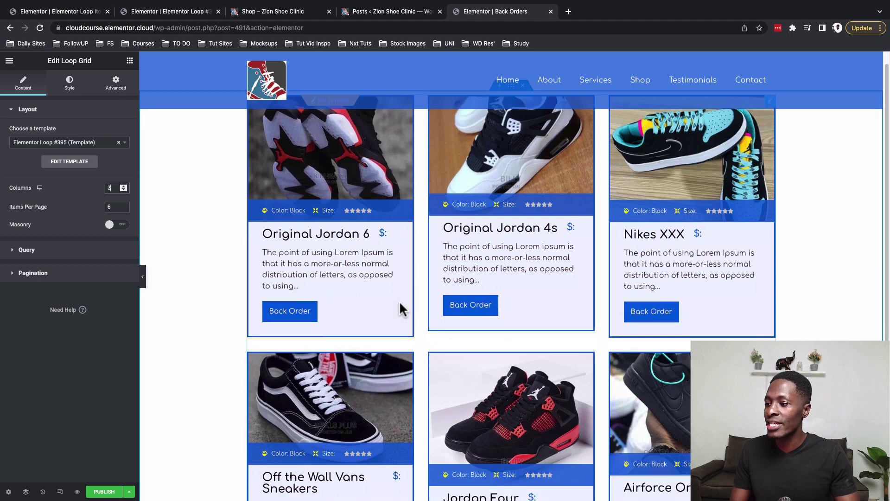
{"action": "scroll", "coordinate": [399, 301], "scroll_direction": "down", "scroll_amount": 3}
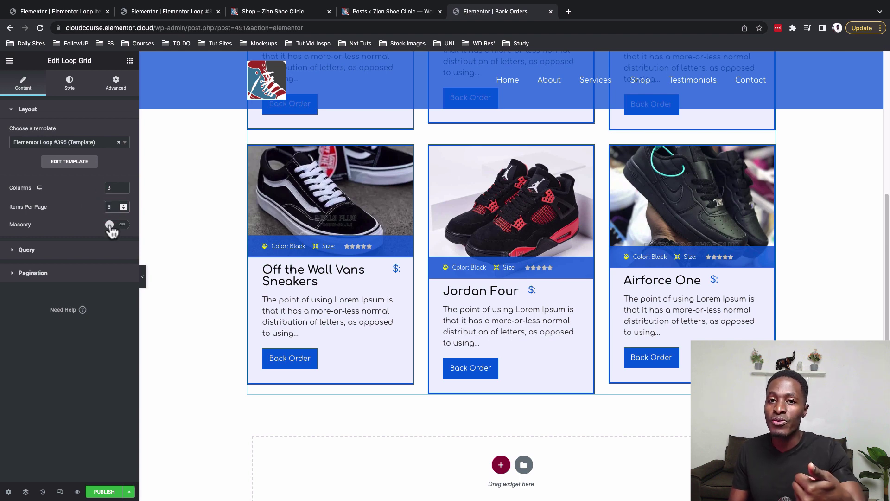
Step: Set the grid's pagination type to Numbers + Previous/Next
{"action": "left_click", "coordinate": [90, 278]}
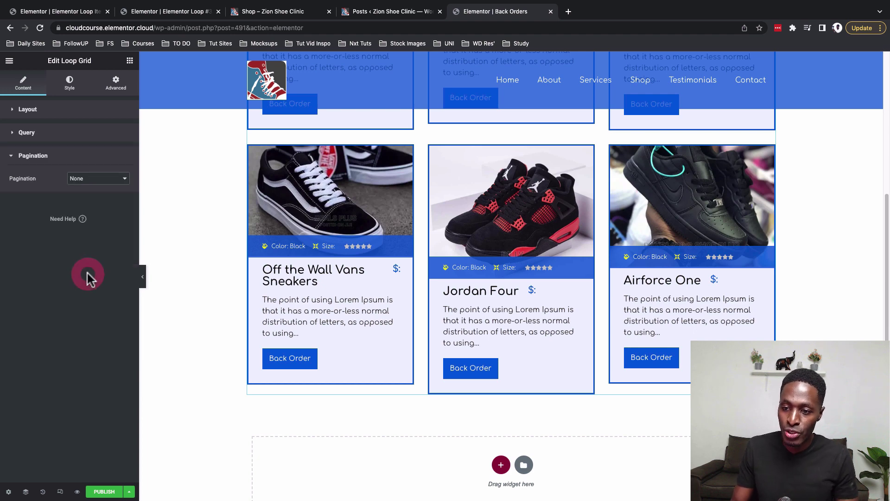
{"action": "left_click", "coordinate": [93, 179]}
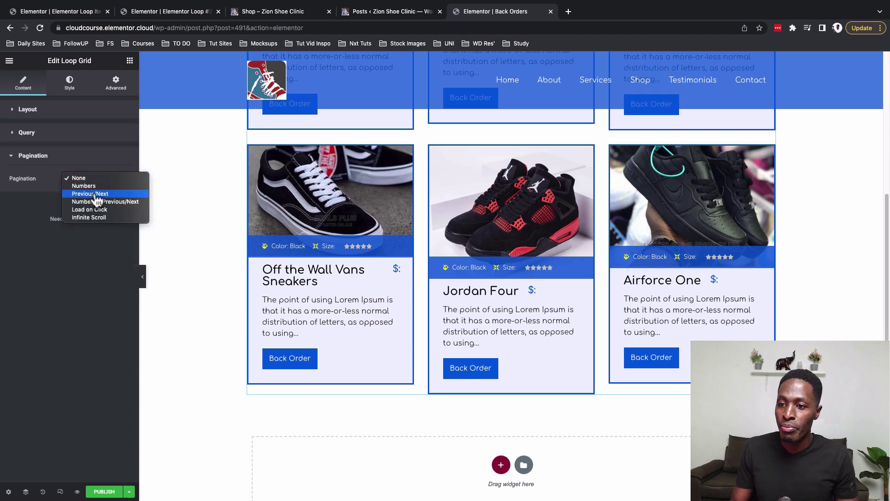
{"action": "left_click", "coordinate": [96, 203]}
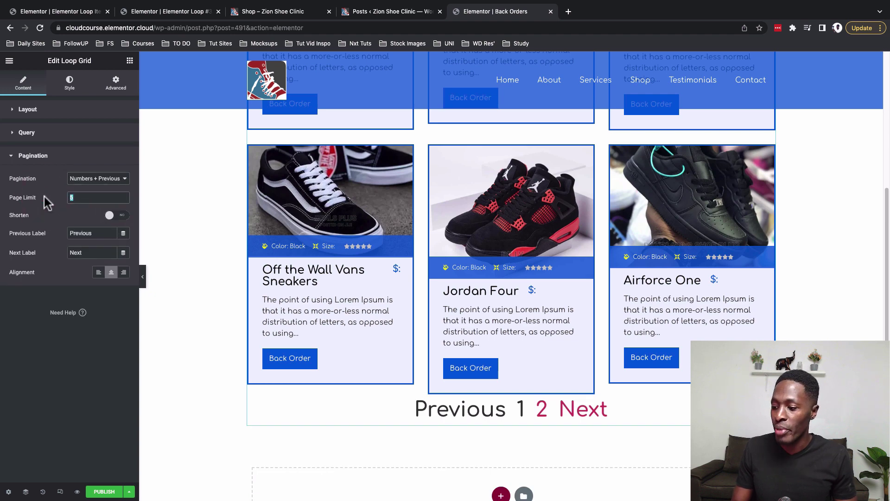
Step: Set pagination spacing to 29, check the hover colours, and preview the changes
{"action": "left_click", "coordinate": [69, 82]}
{"action": "left_click_drag", "start_coordinate": [19, 256], "coordinate": [39, 271]}
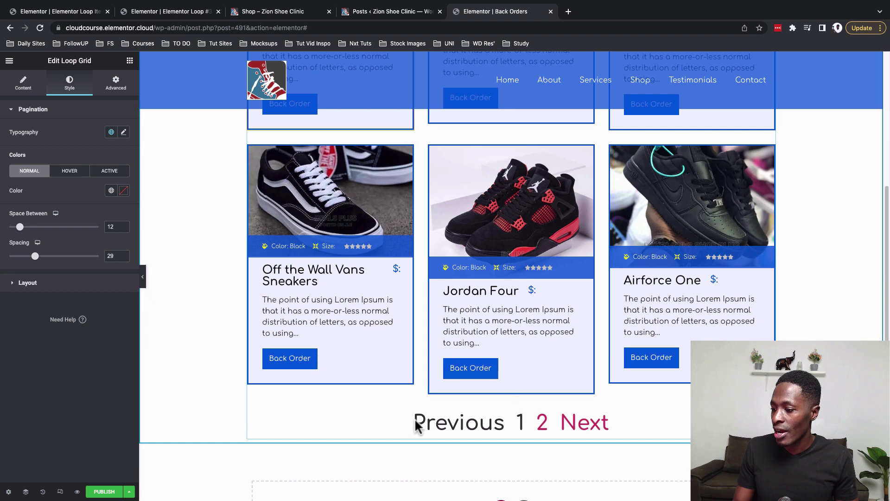
{"action": "left_click", "coordinate": [70, 171]}
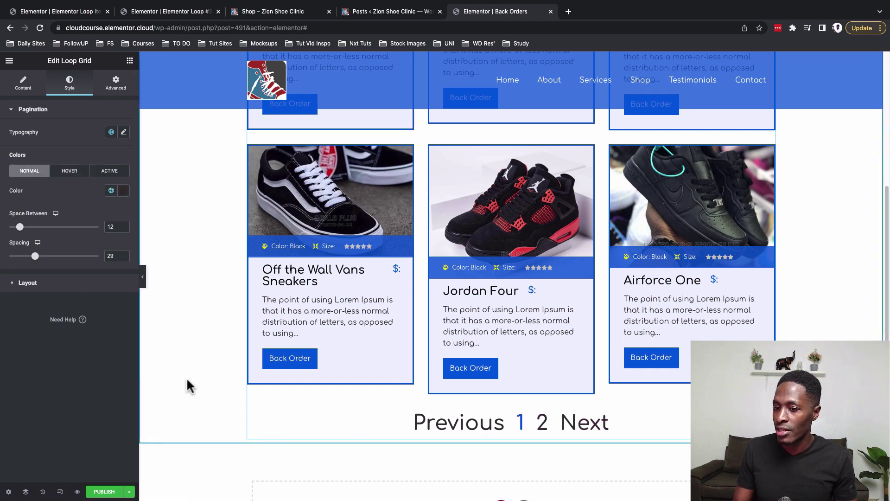
{"action": "left_click", "coordinate": [75, 492]}
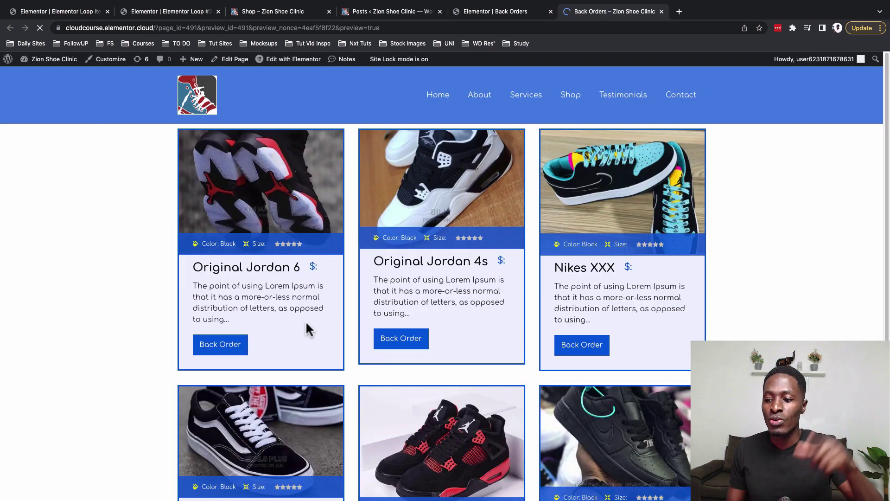
Step: Open page 2 of the shoe cards from the preview's pagination
{"action": "scroll", "coordinate": [188, 344], "scroll_direction": "down", "scroll_amount": 4}
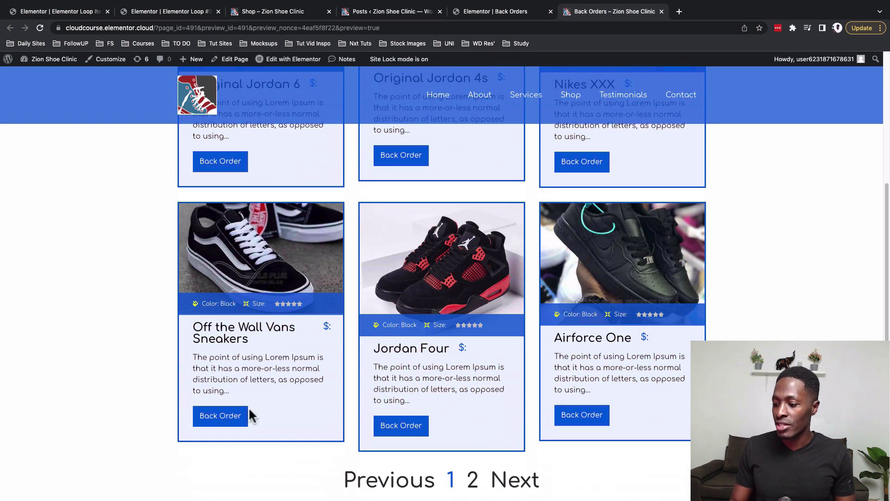
{"action": "left_click", "coordinate": [473, 484]}
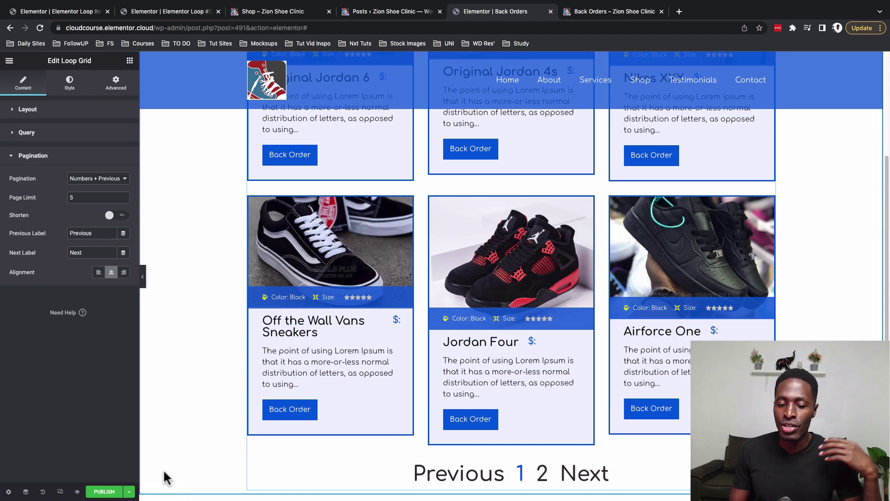
Step: Publish the Back Orders page
{"action": "left_click", "coordinate": [105, 491]}
{"action": "scroll", "coordinate": [238, 382], "scroll_direction": "down", "scroll_amount": 3}
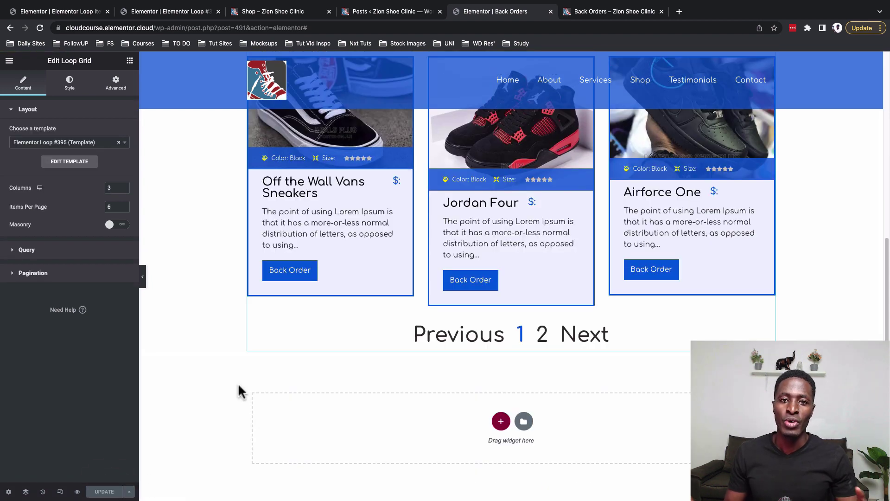
{"action": "left_click", "coordinate": [594, 13]}
Step: Open the live Back Orders page from the admin Pages list and look over its shoe grid
{"action": "mouse_move", "coordinate": [42, 59]}
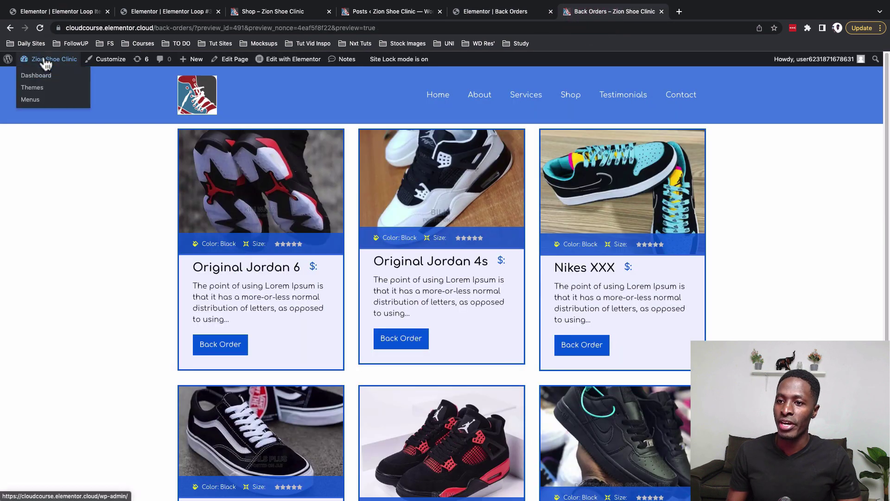
{"action": "left_click", "coordinate": [37, 77]}
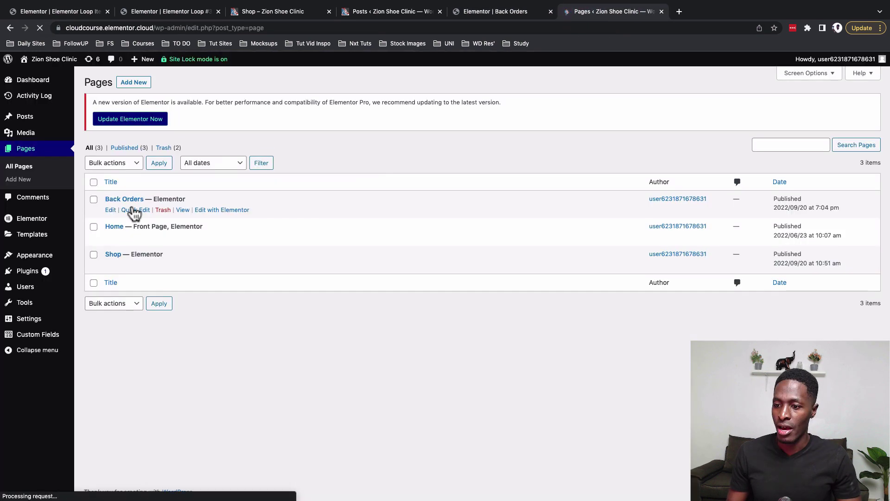
{"action": "left_click", "coordinate": [181, 214], "text": "super"}
{"action": "left_click", "coordinate": [710, 11]}
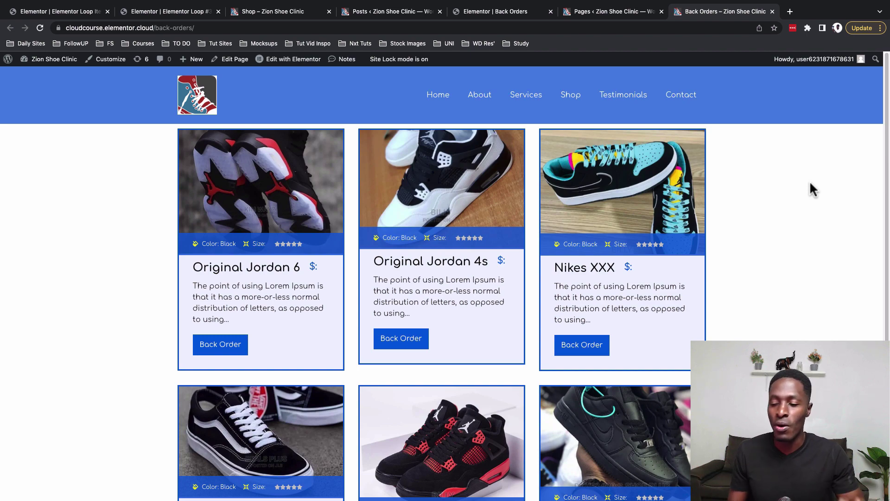
{"action": "scroll", "coordinate": [809, 180], "scroll_direction": "down", "scroll_amount": 1}
{"action": "scroll", "coordinate": [809, 180], "scroll_direction": "up", "scroll_amount": 1}
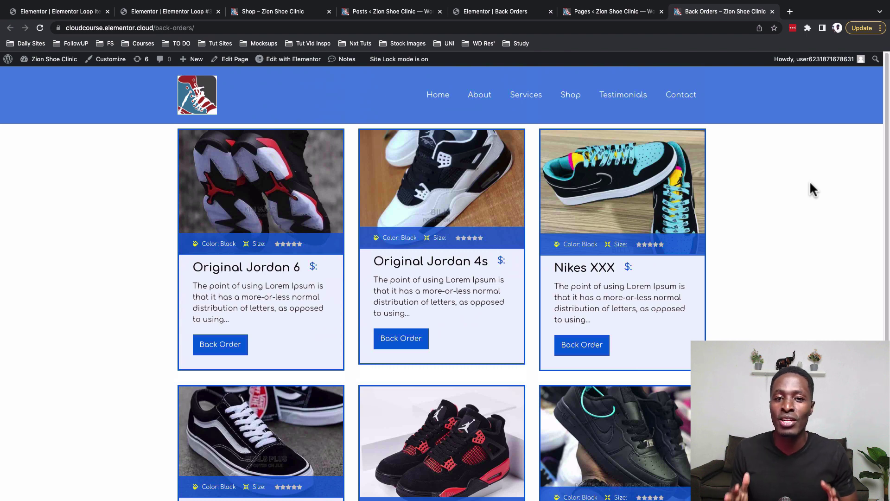